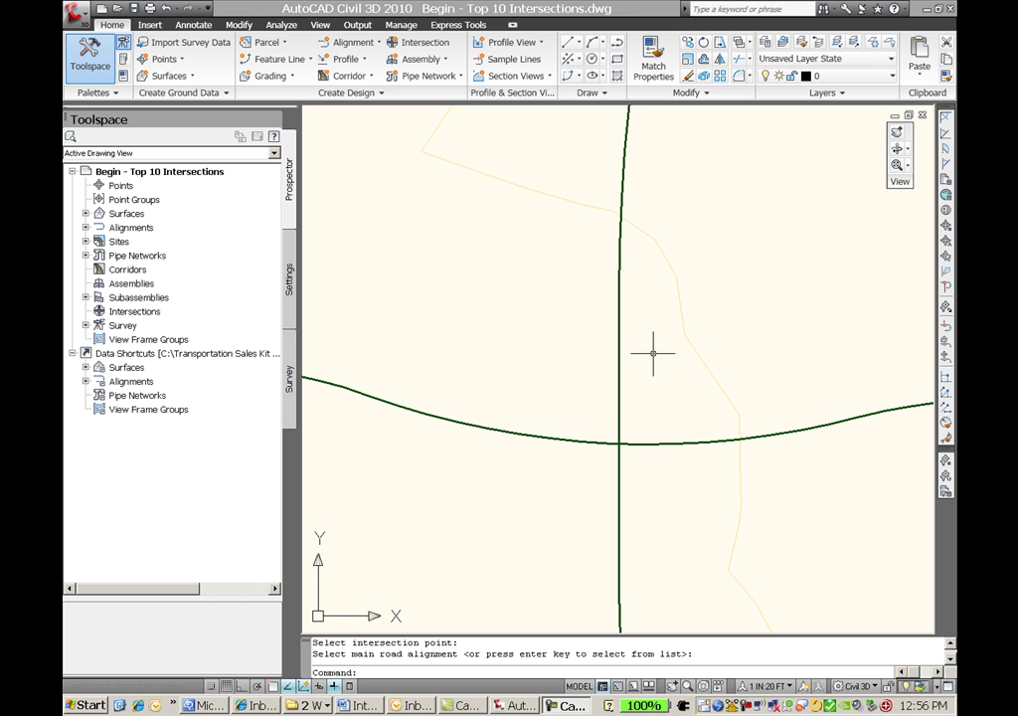
Step: Build a default intersection at the Highway 20/County Road H crossing, with Highway 20 as main road
click(425, 43)
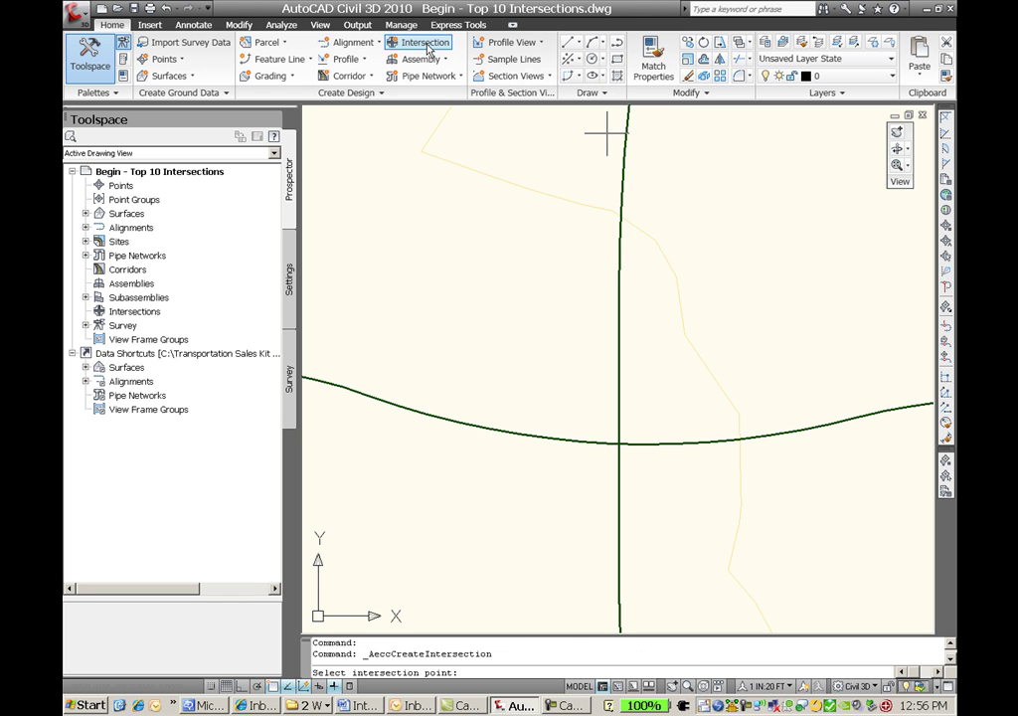
click(619, 443)
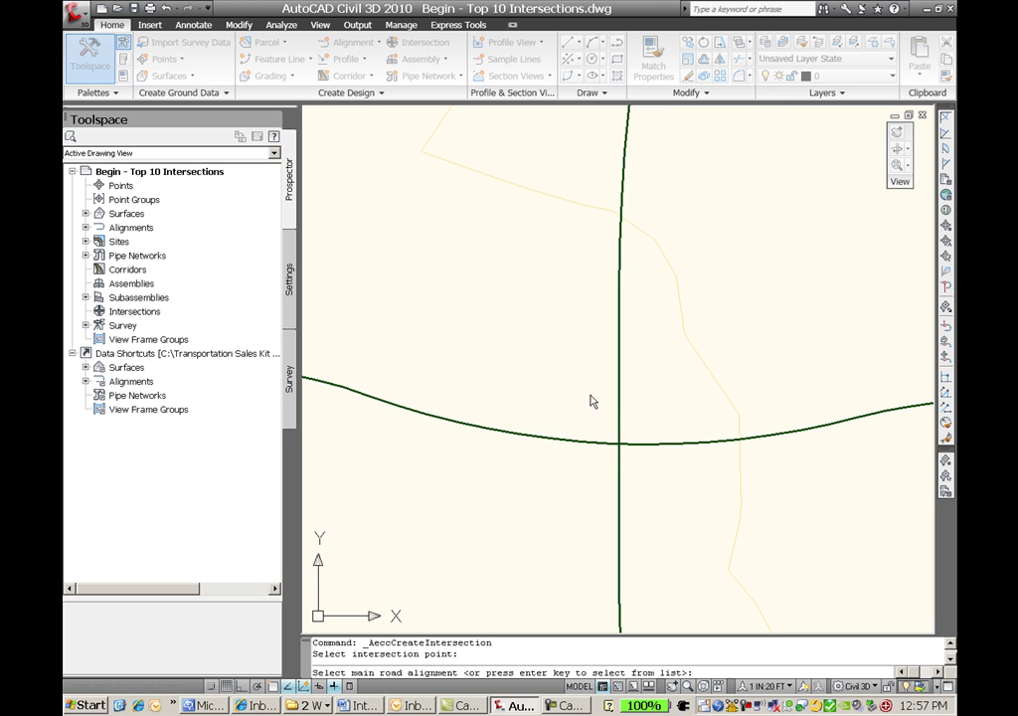
click(623, 445)
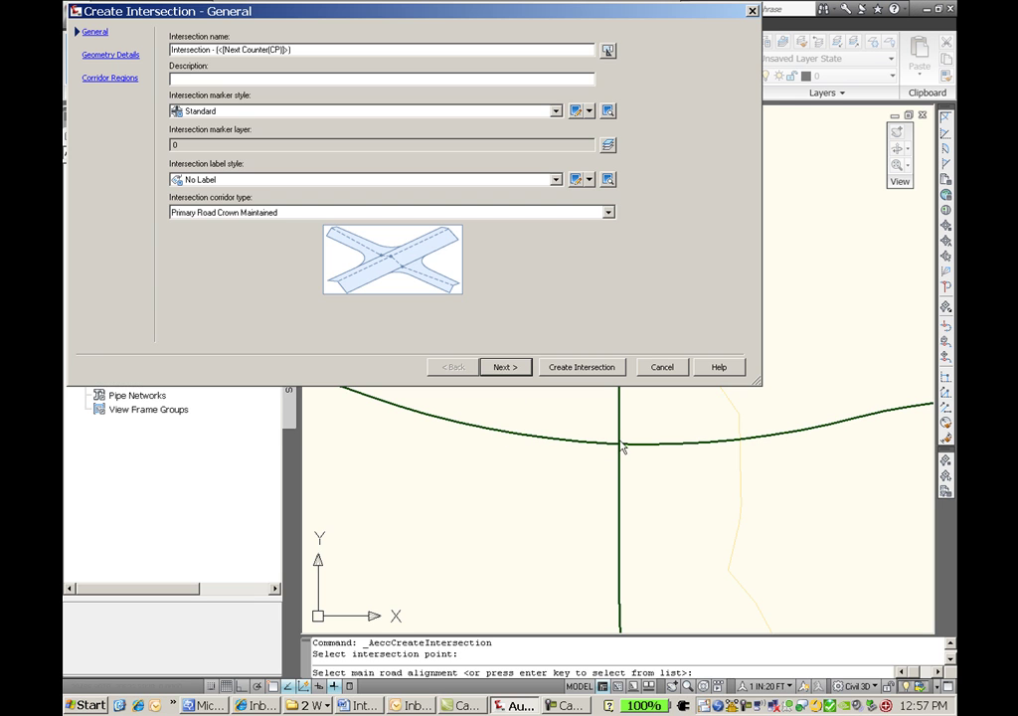
click(505, 368)
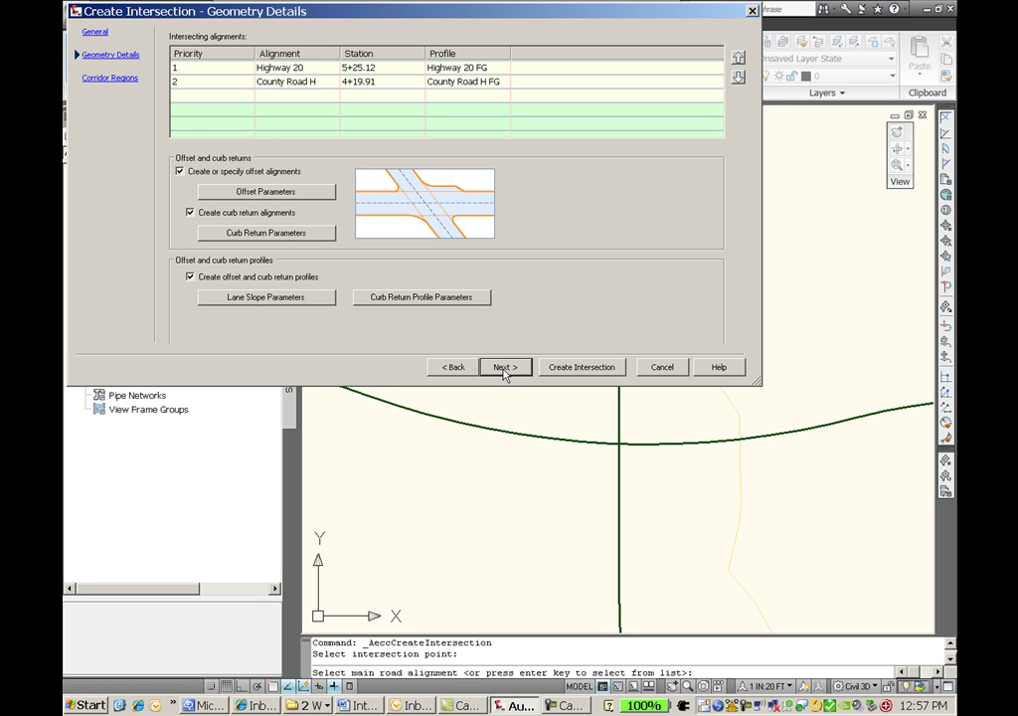
click(505, 368)
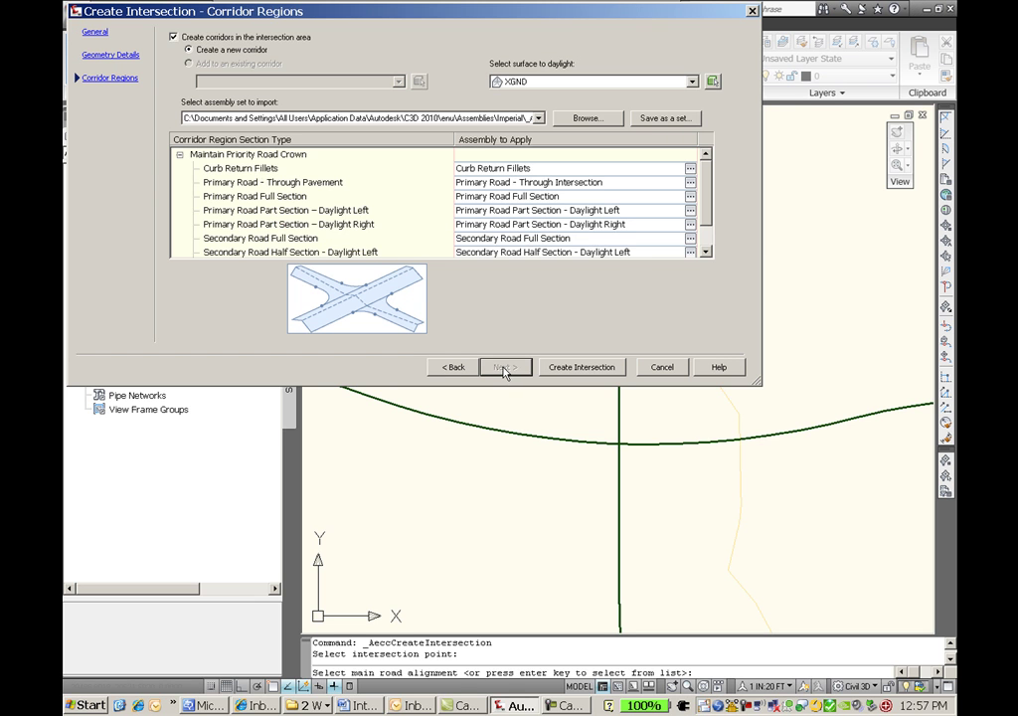
click(555, 369)
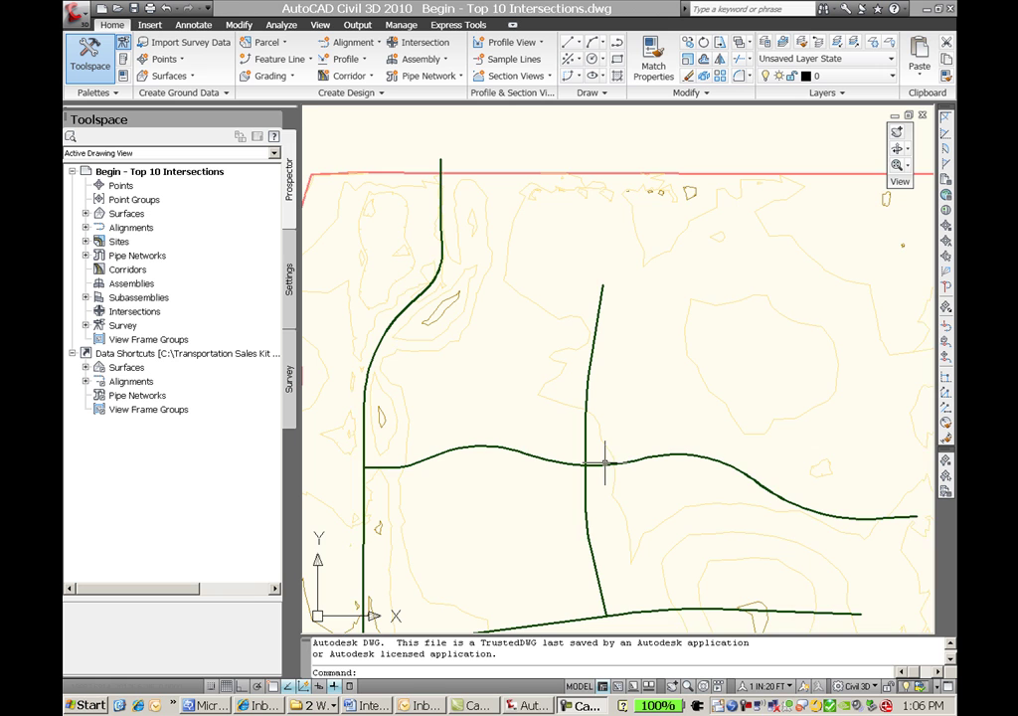
Step: Clear the stray selection and start a new intersection at the crossing, picking Highway 20 as main road
scroll(607, 494, up, 5)
click(596, 527)
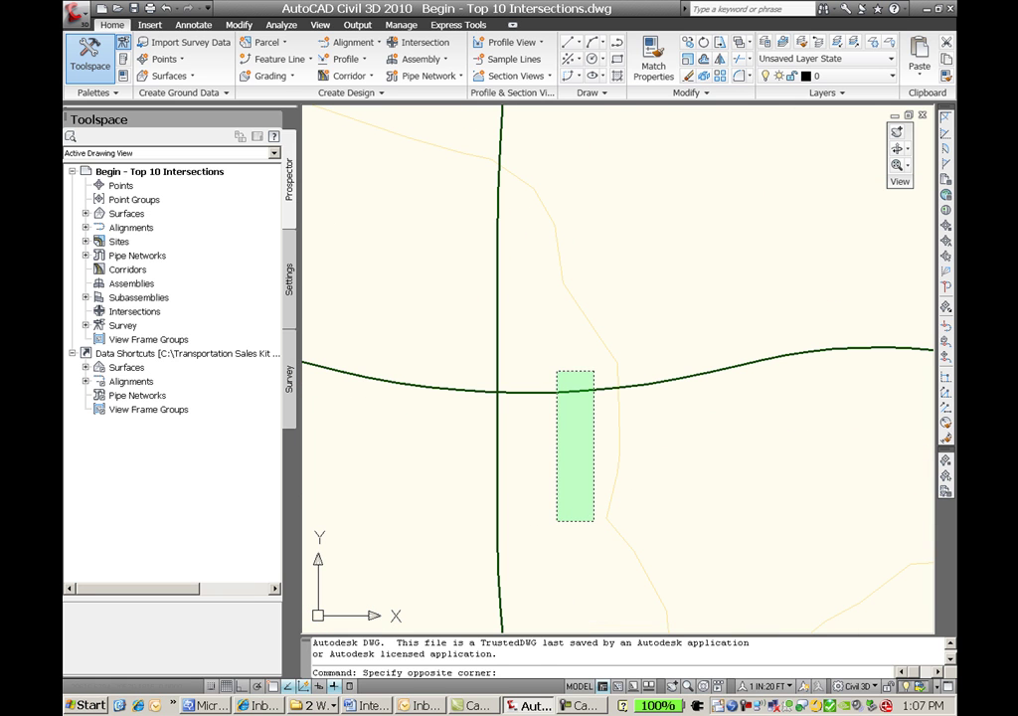
key(Escape)
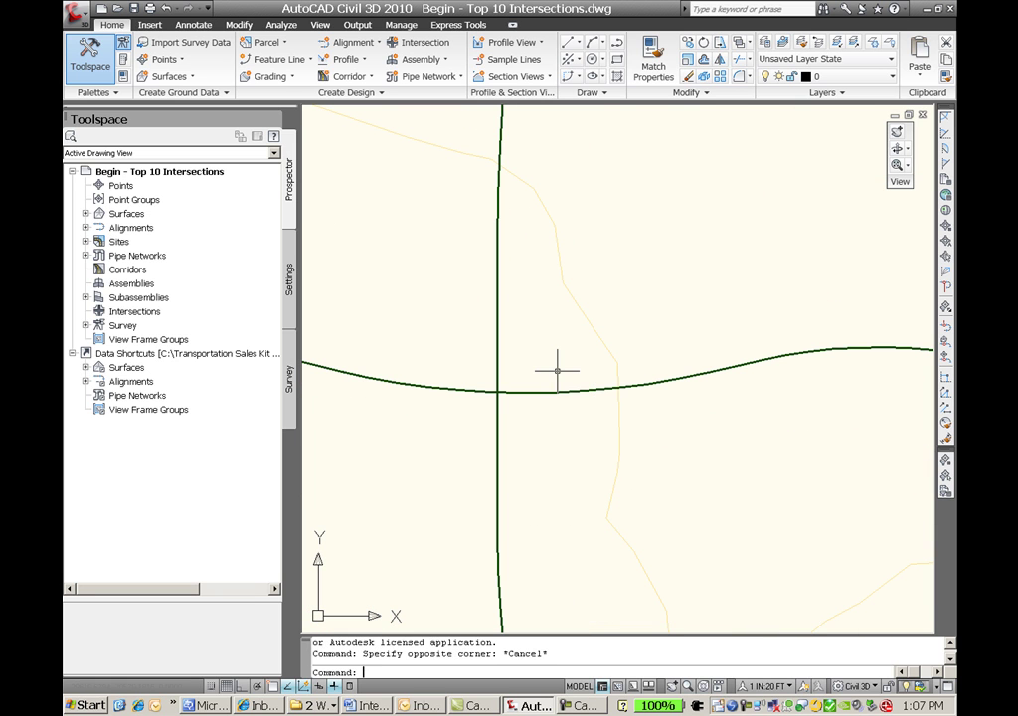
click(435, 45)
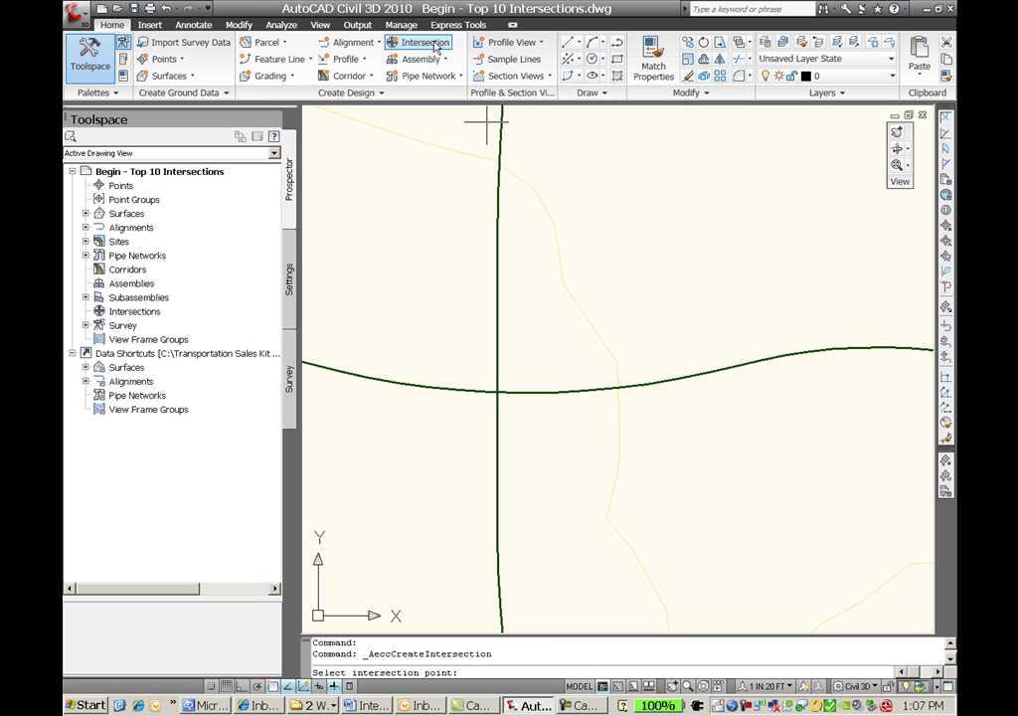
click(497, 393)
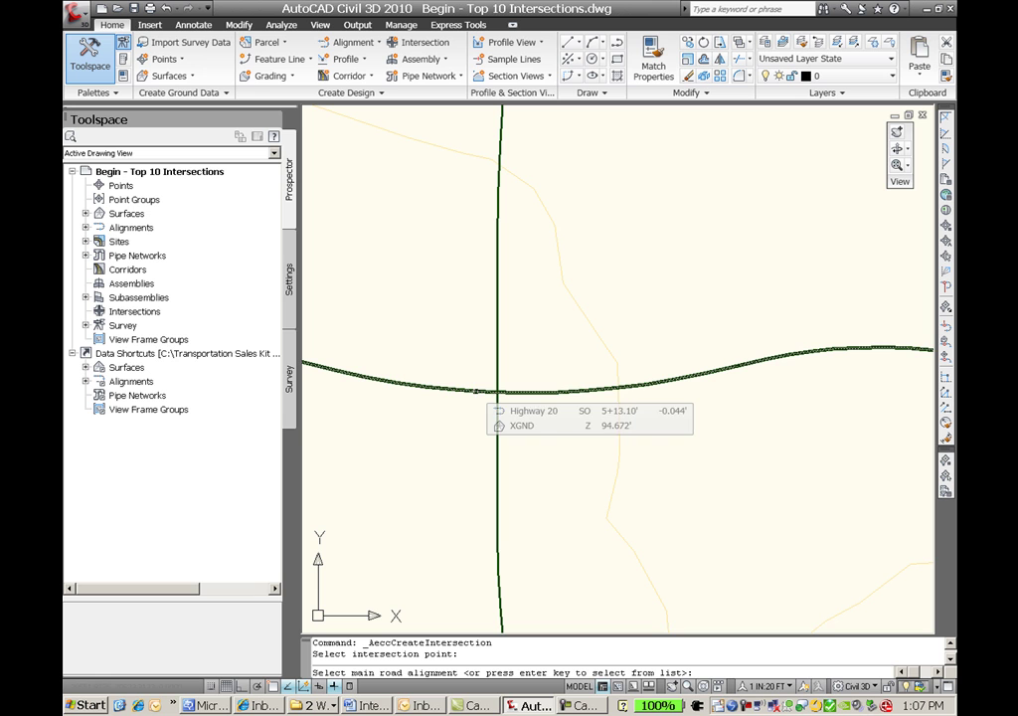
click(479, 391)
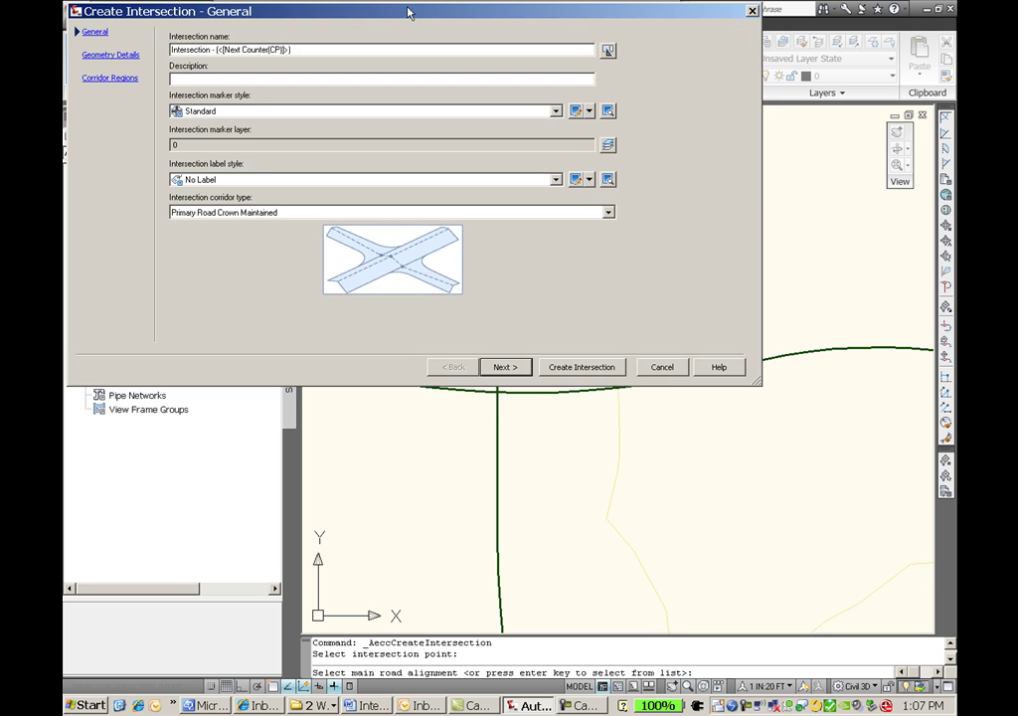
Step: Rename the new intersection to 'Intersection 4 leg'
drag(401, 12, 436, 60)
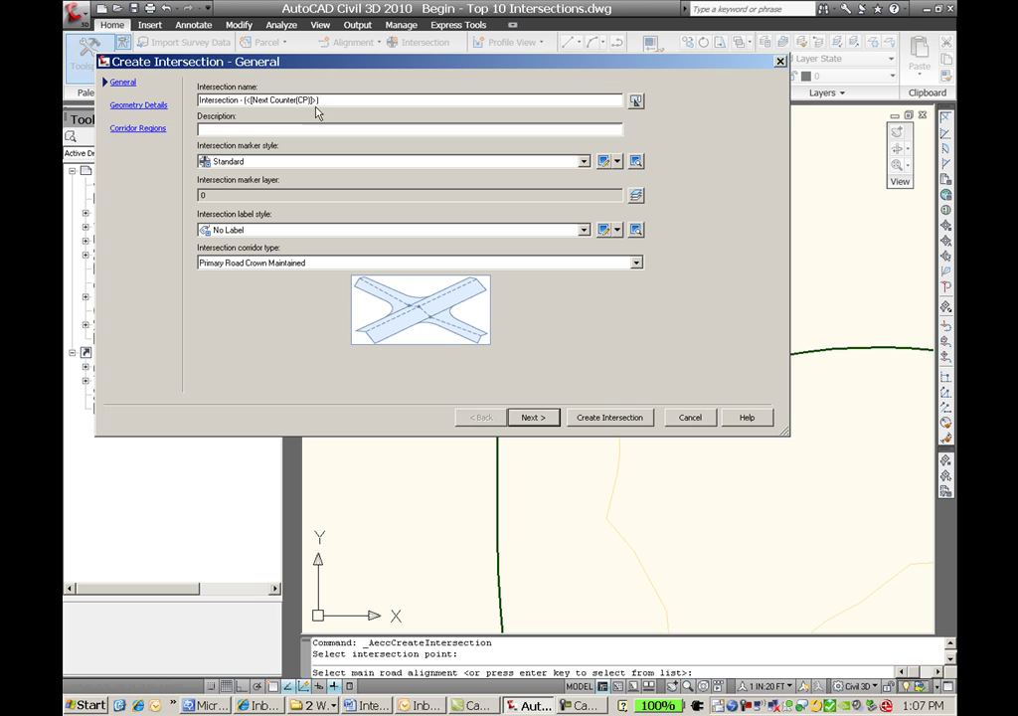
drag(319, 101, 240, 103)
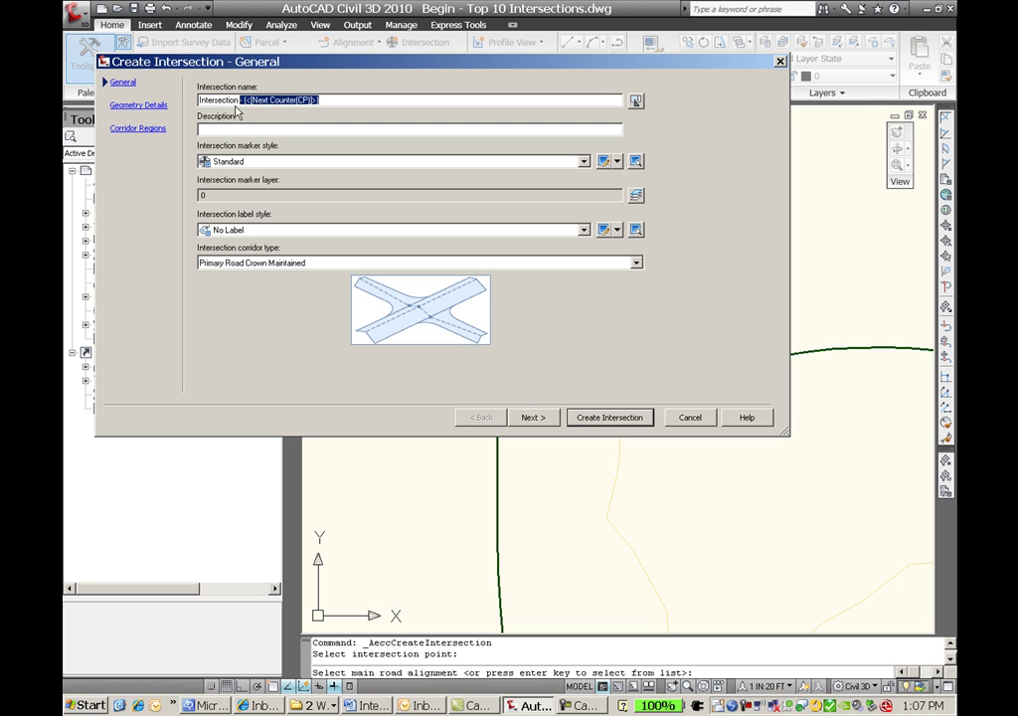
text(4 leg)
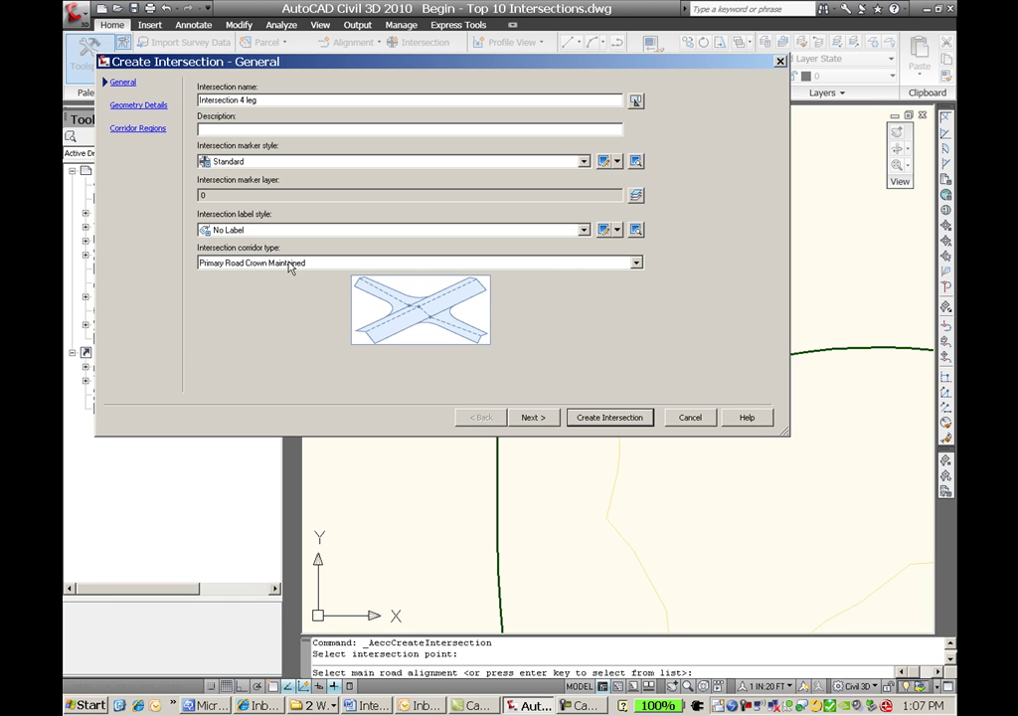
Step: Preview All Crowns Maintained, then keep Primary Road Crown Maintained and continue to geometry details
click(637, 263)
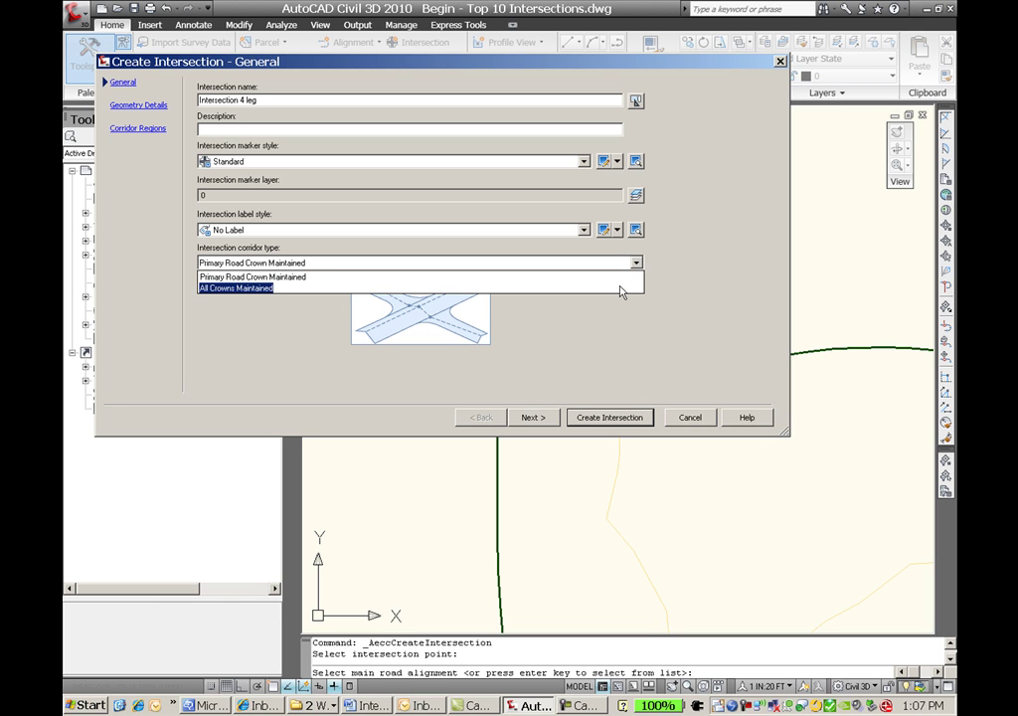
click(622, 290)
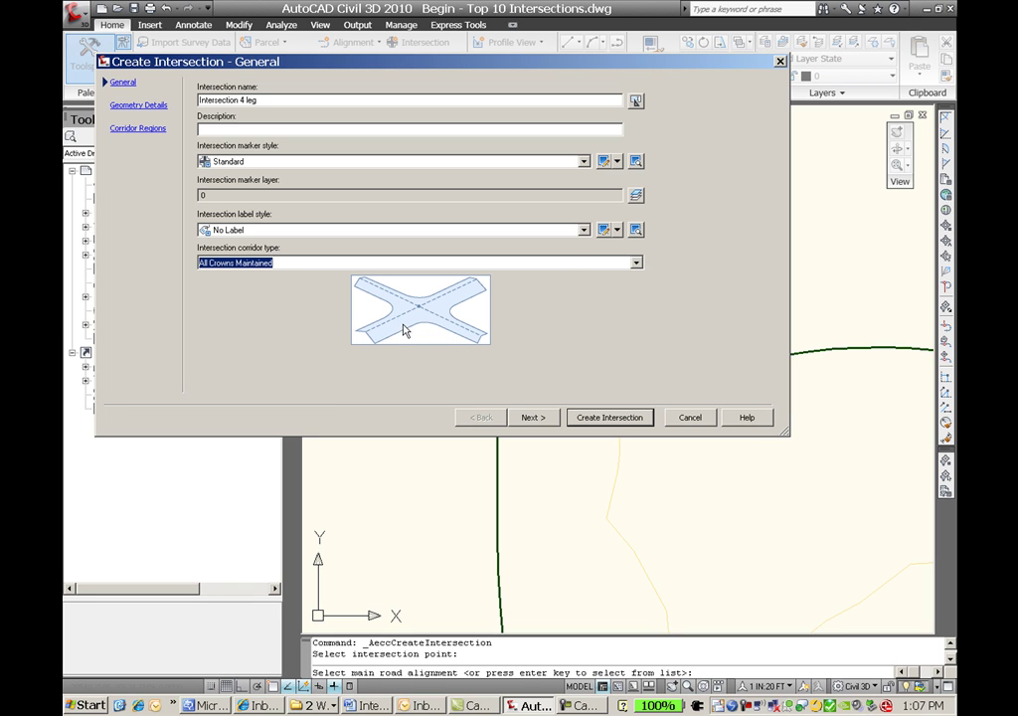
click(636, 262)
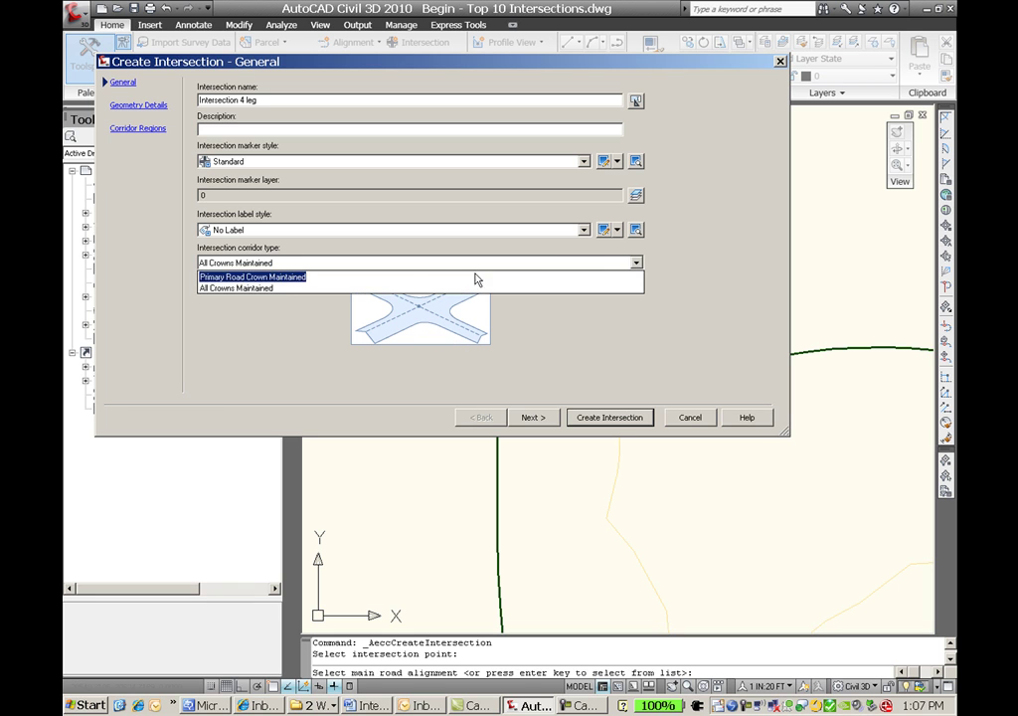
click(297, 279)
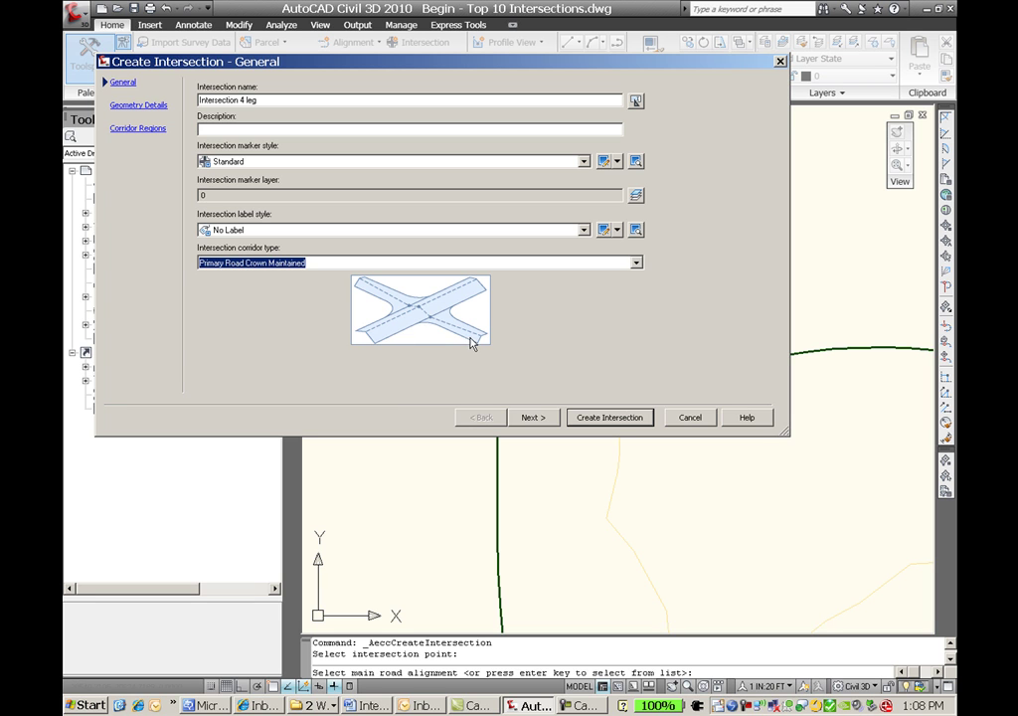
click(532, 418)
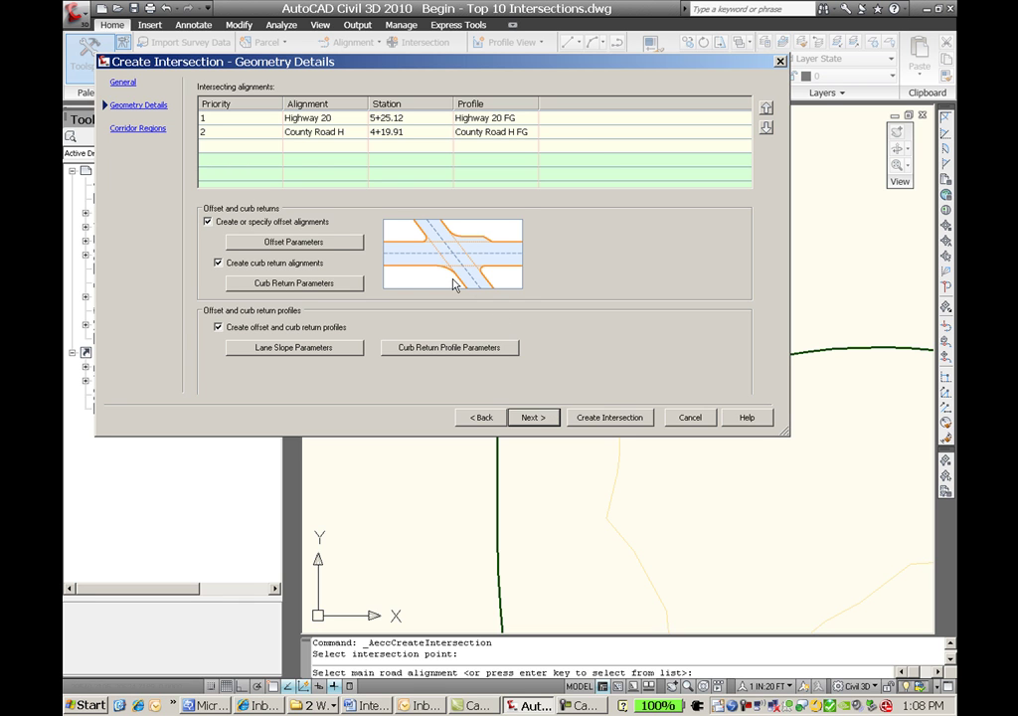
Step: Review the offset parameters and accept 12.000' offsets for Highway 20 and County Road H
click(331, 244)
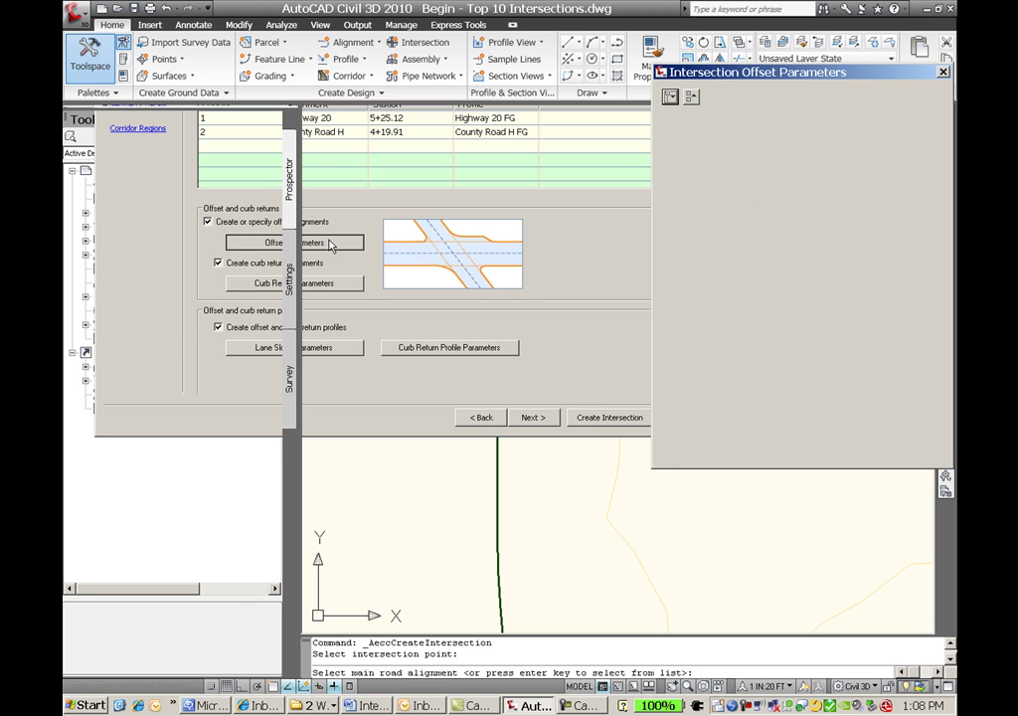
drag(816, 78, 272, 84)
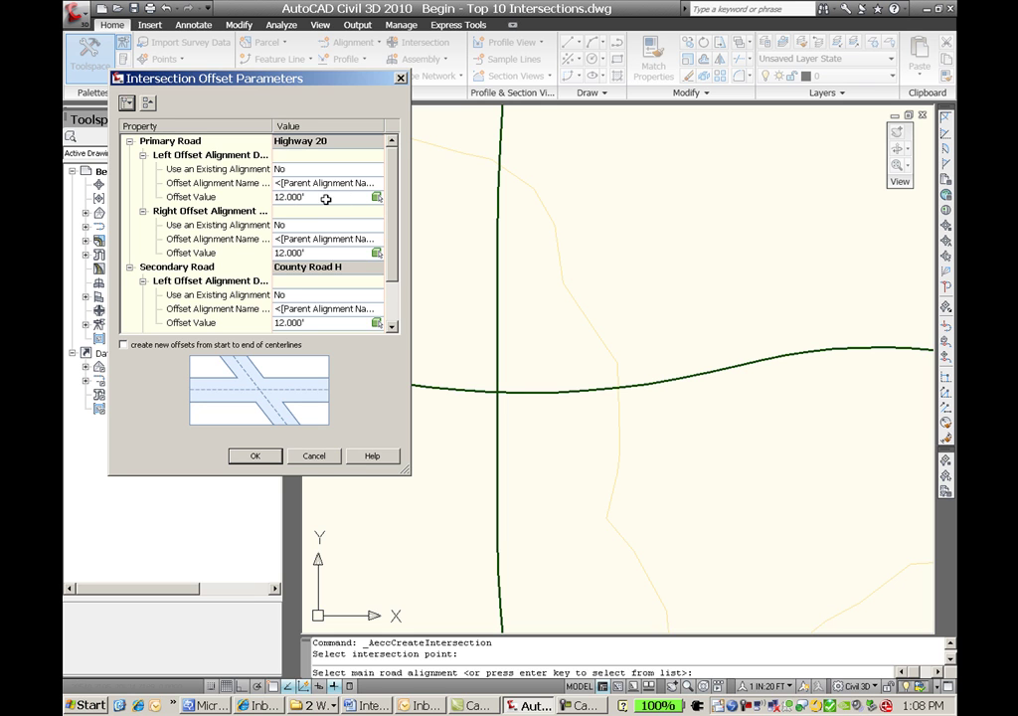
click(317, 144)
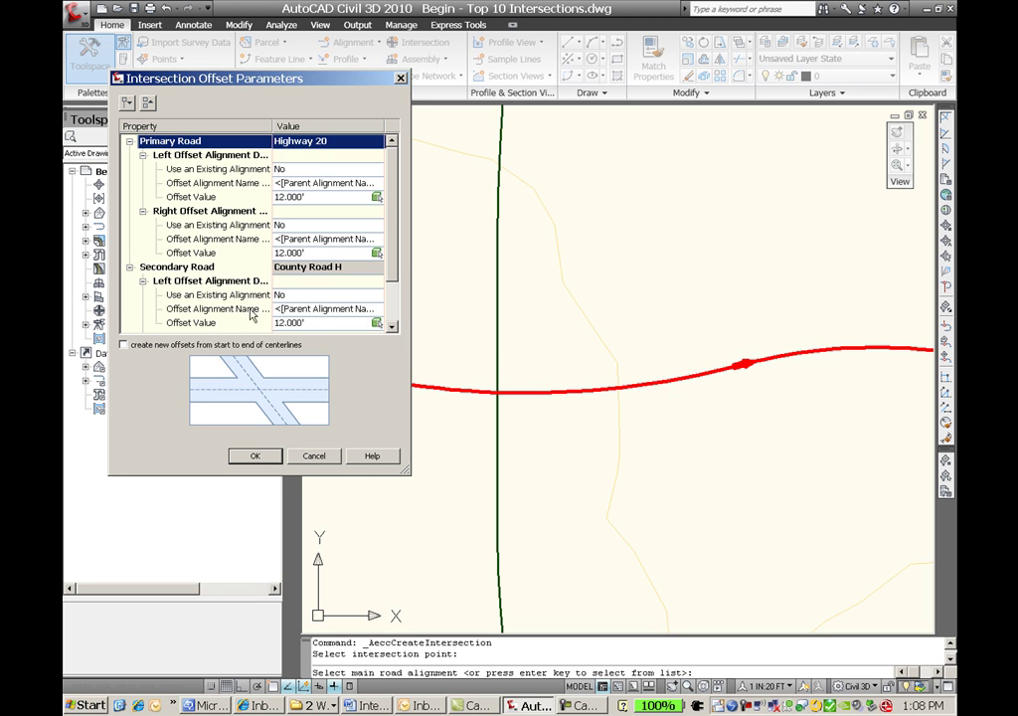
click(179, 267)
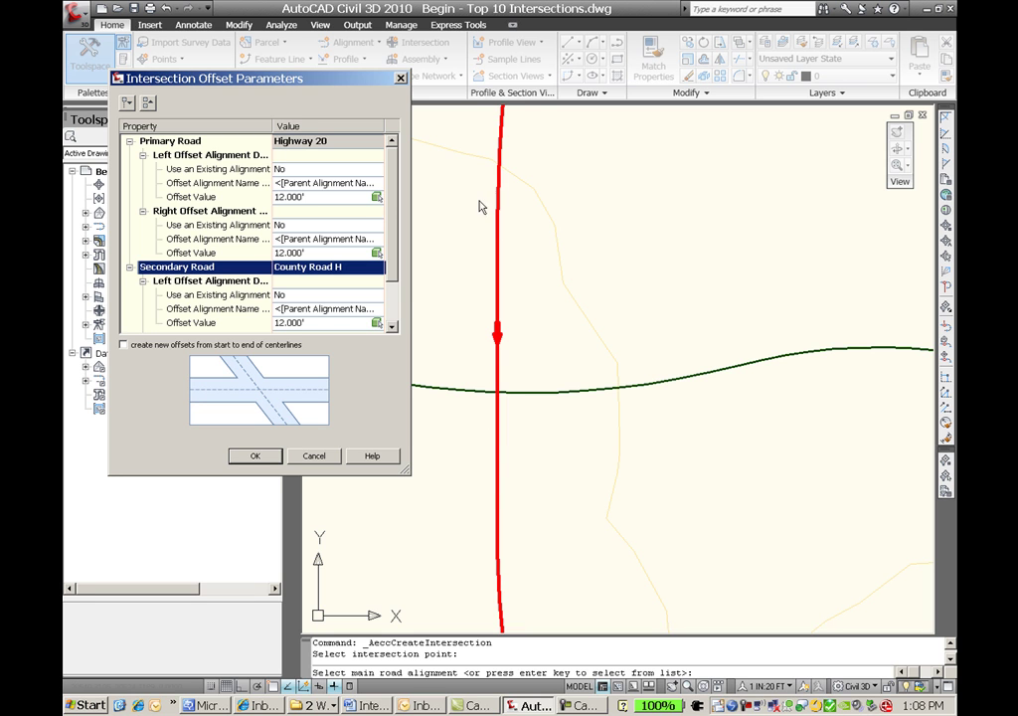
click(261, 456)
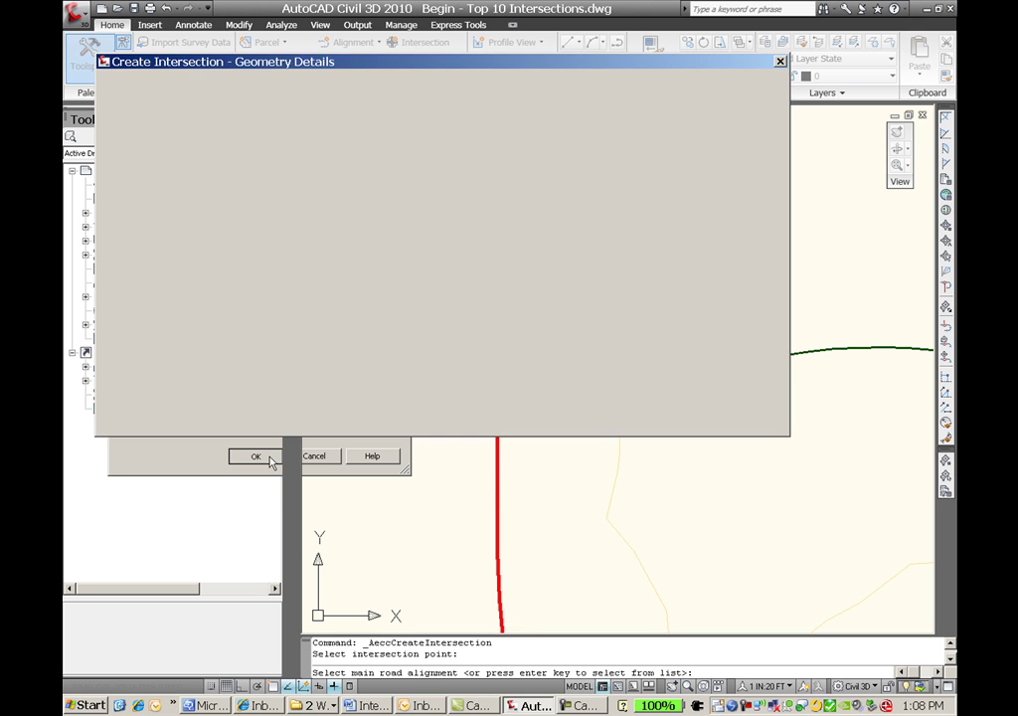
click(279, 283)
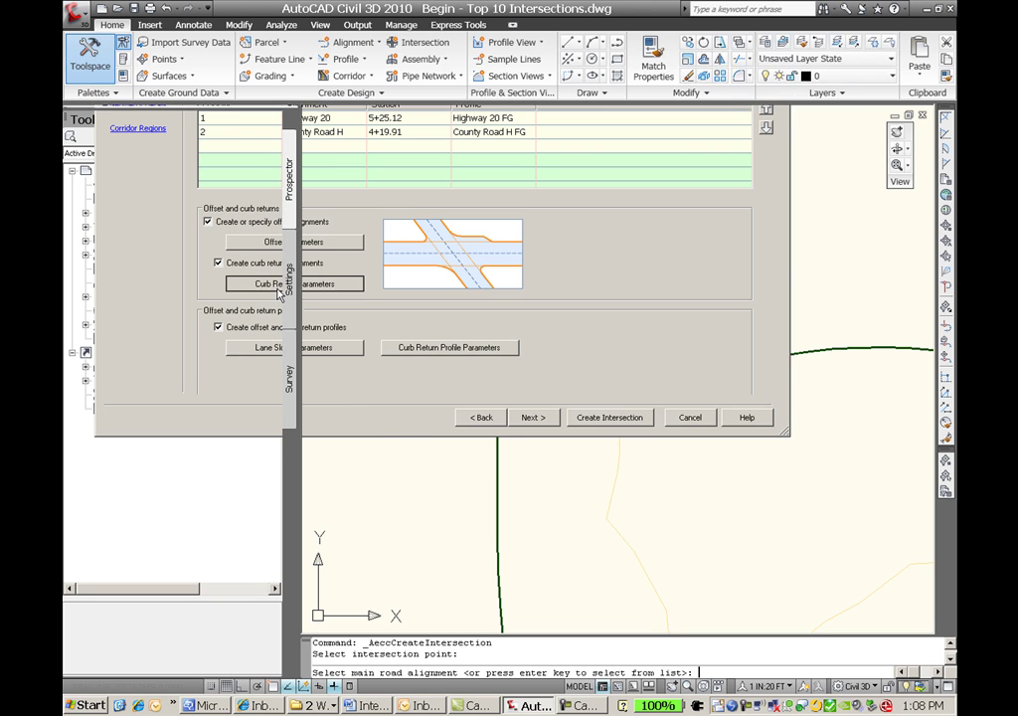
drag(808, 22, 273, 54)
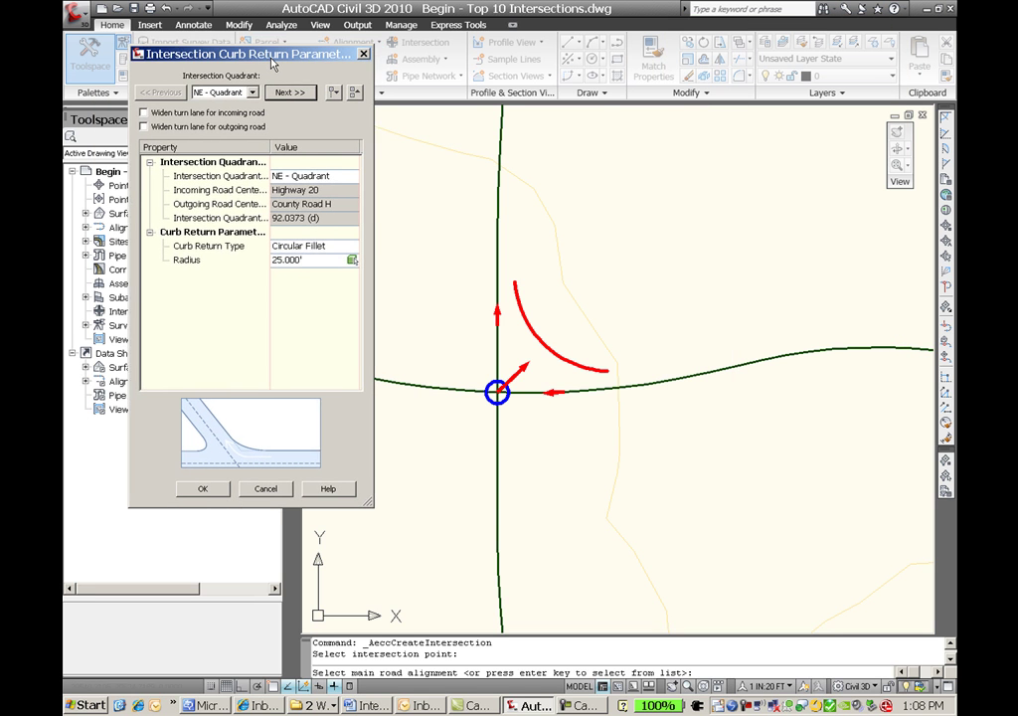
click(338, 247)
click(351, 247)
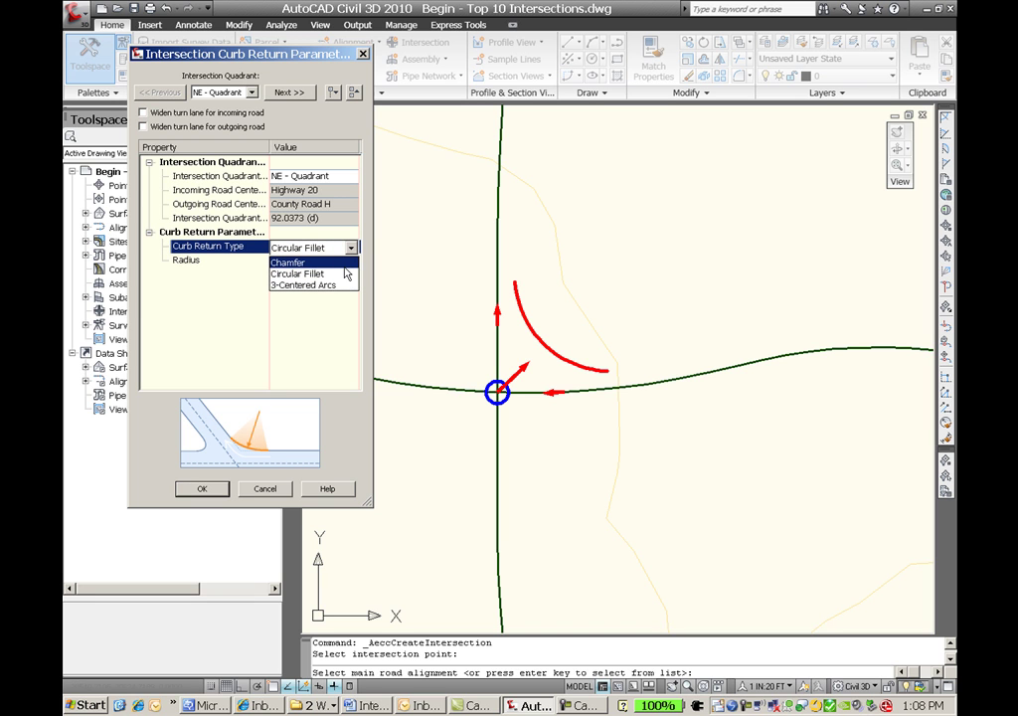
click(347, 263)
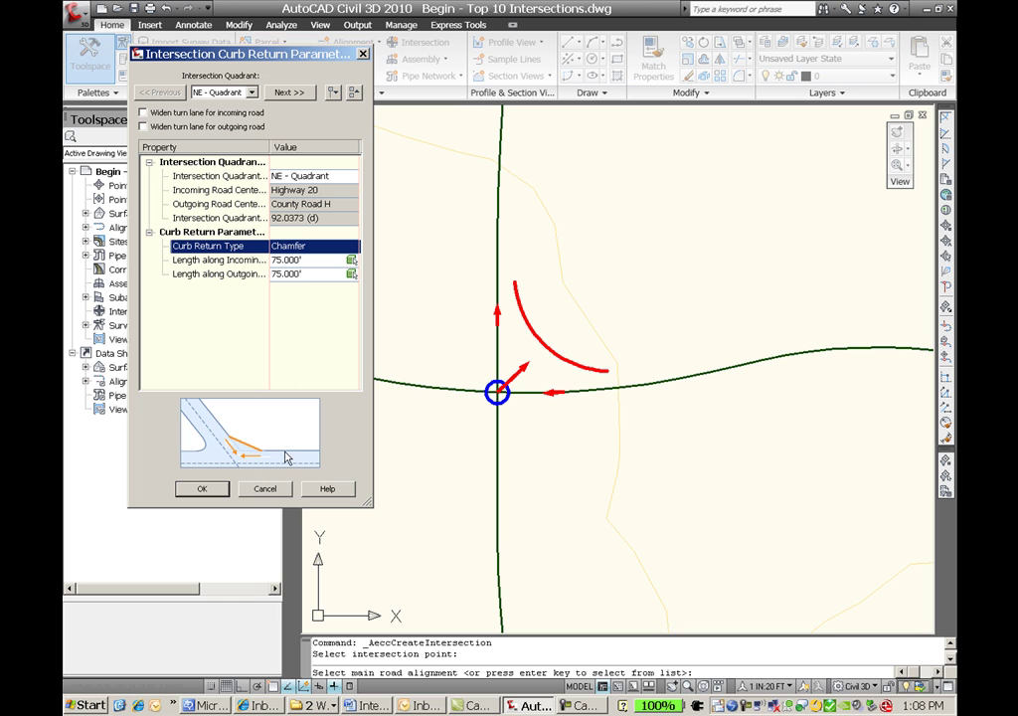
click(350, 247)
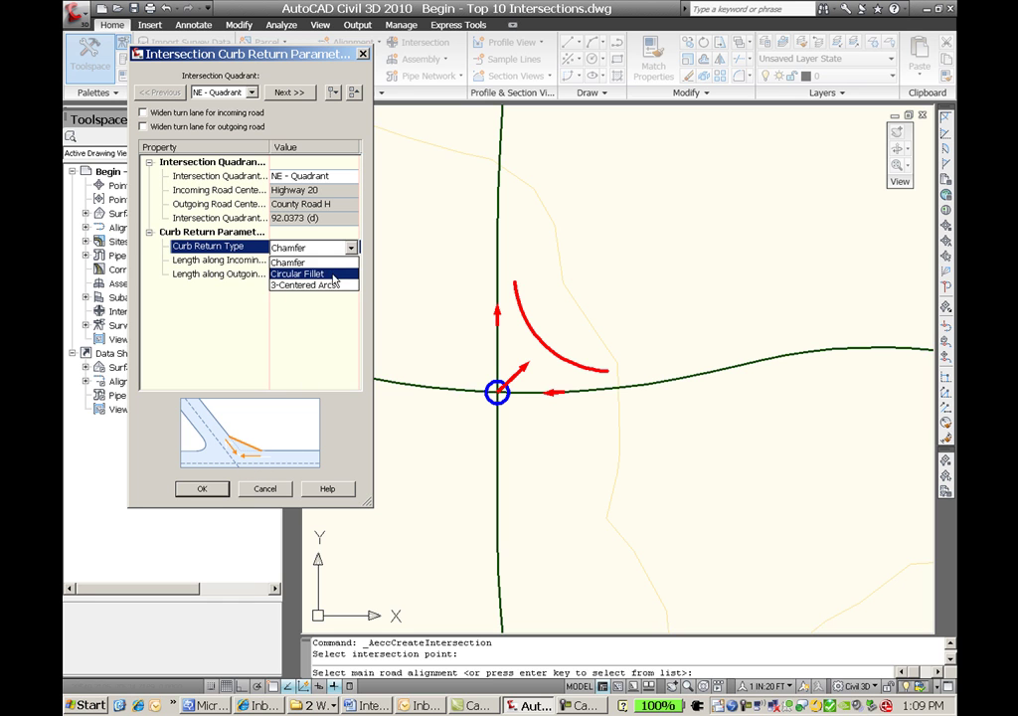
click(334, 275)
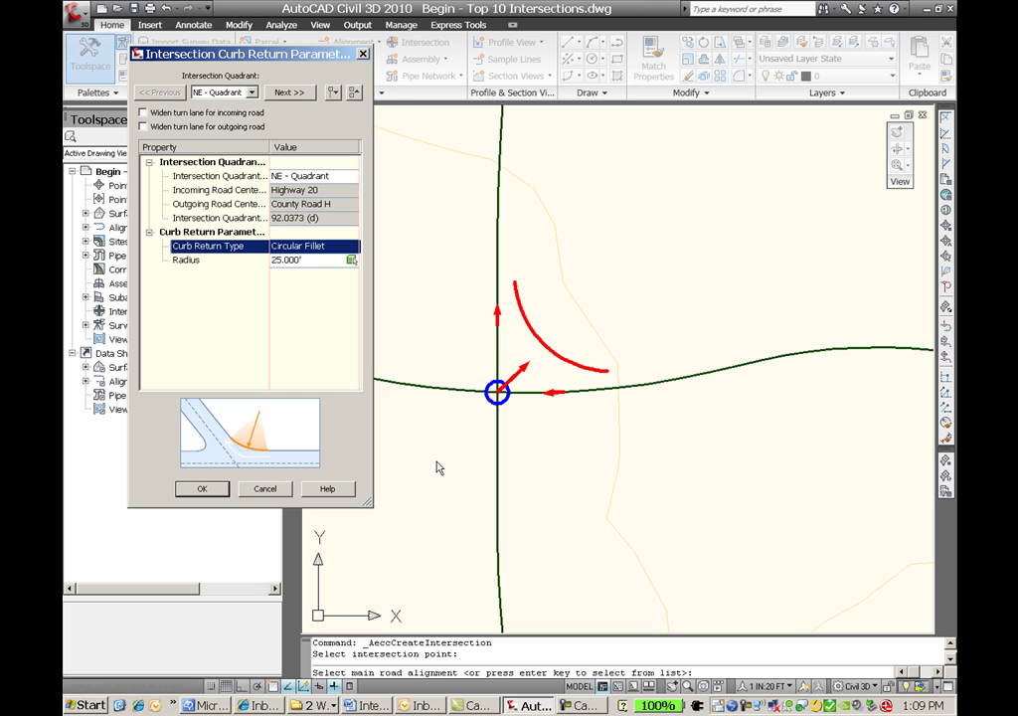
click(203, 489)
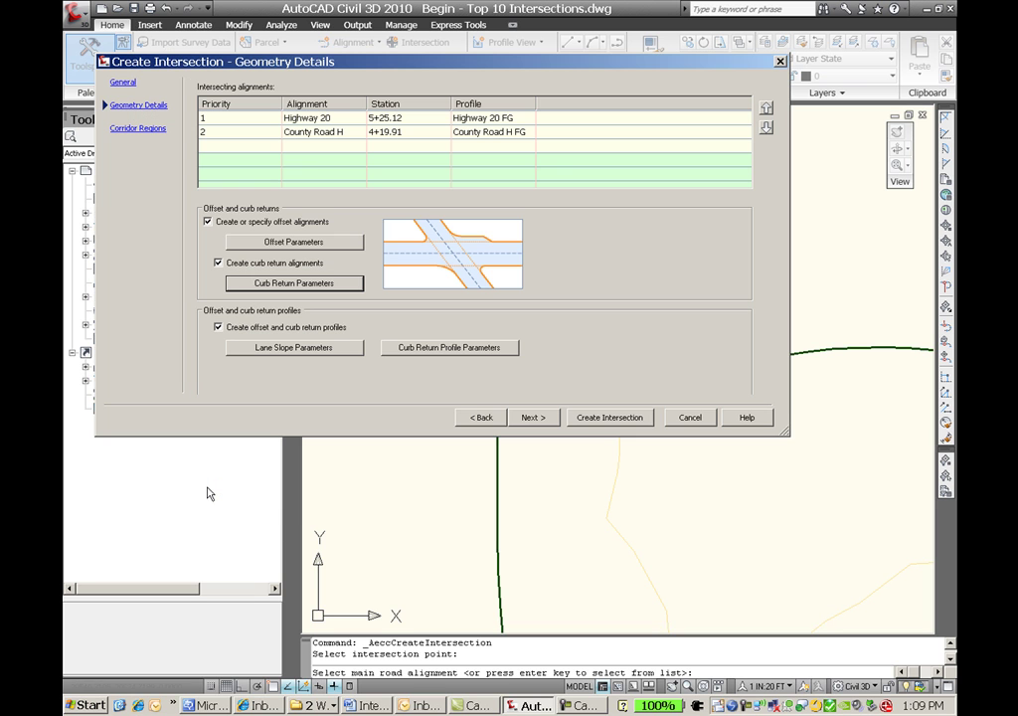
click(298, 348)
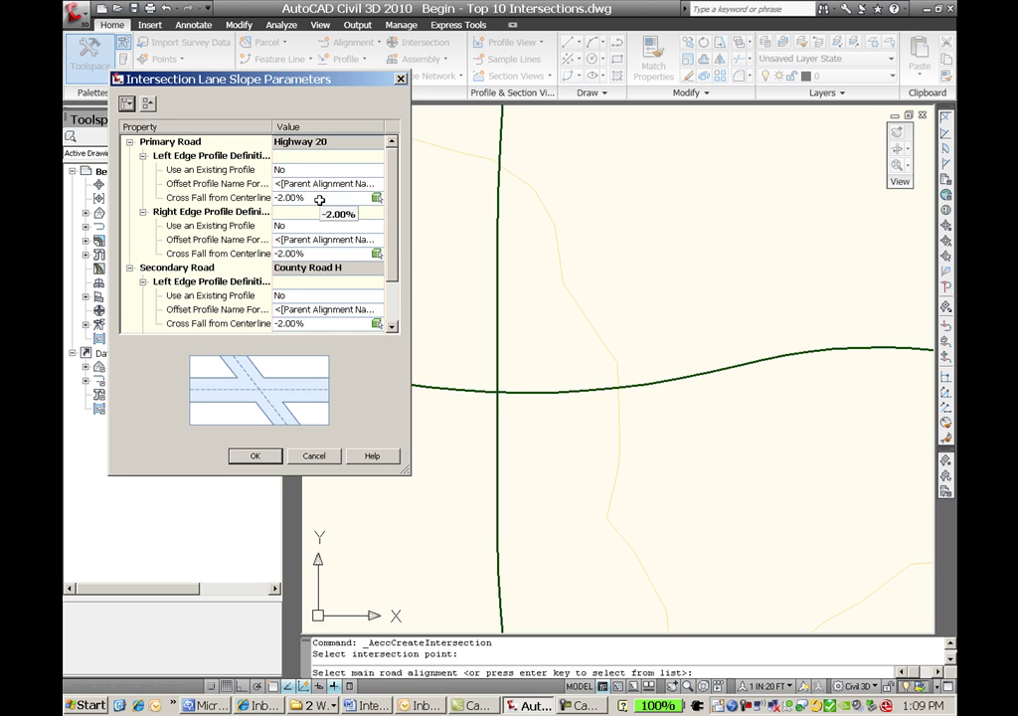
click(203, 143)
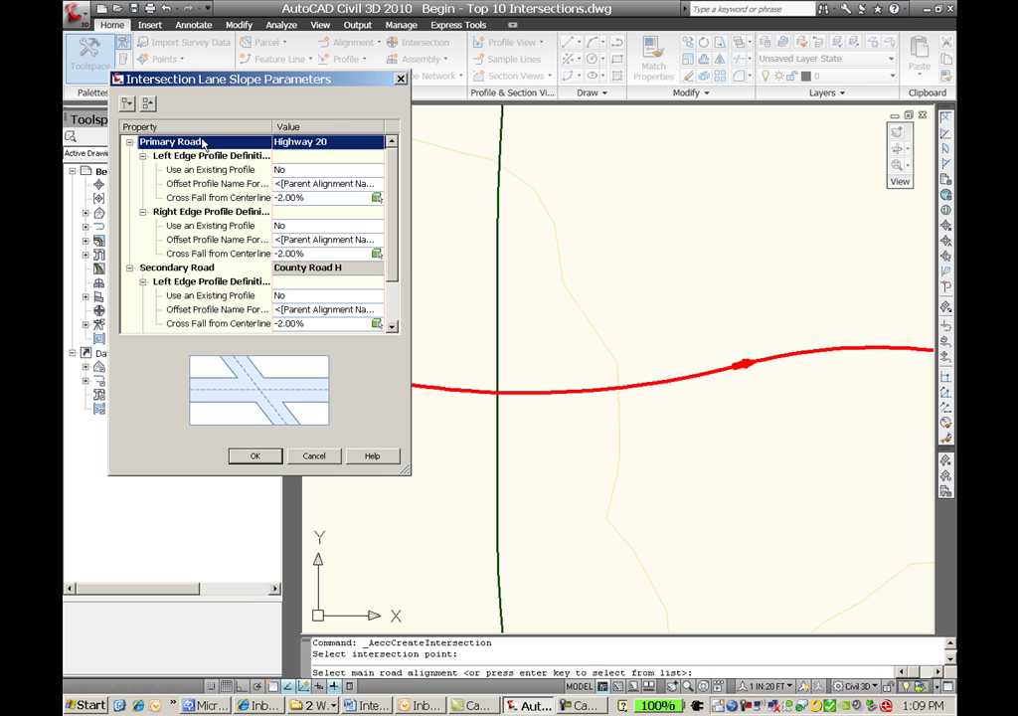
click(203, 269)
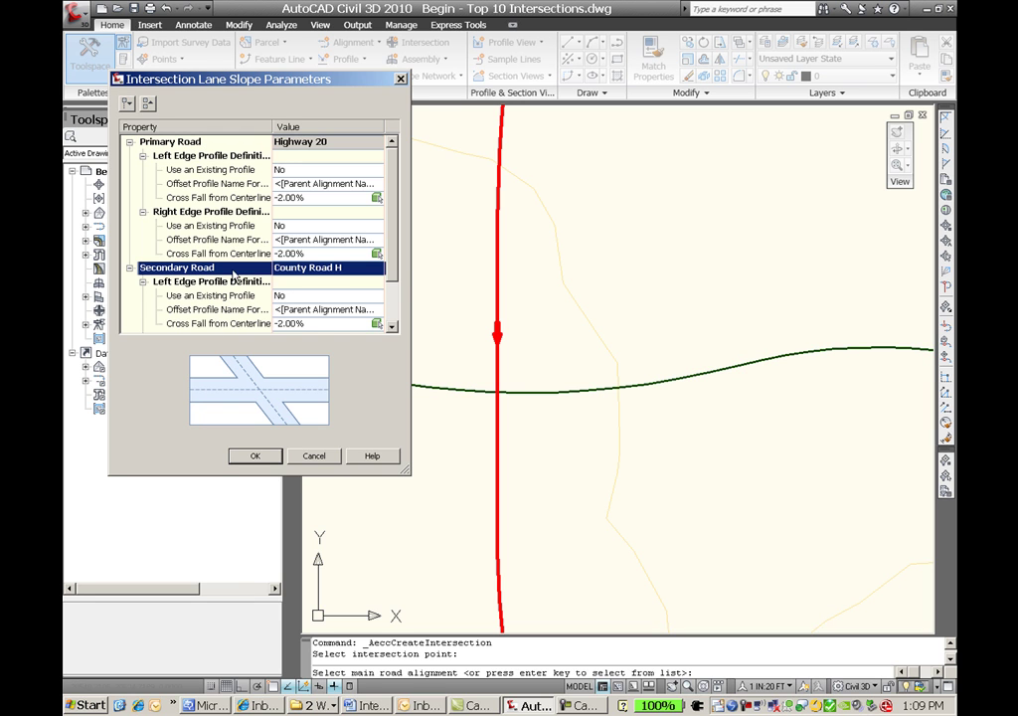
click(255, 455)
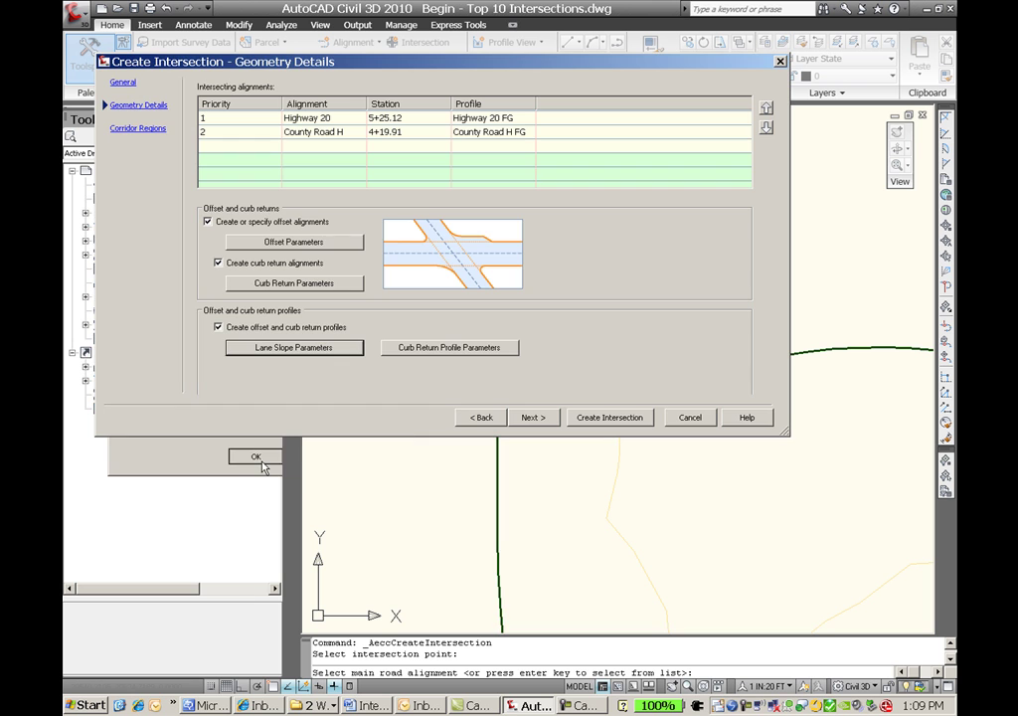
Step: Review and accept the curb return profile parameters, then advance to Corridor Regions
click(433, 358)
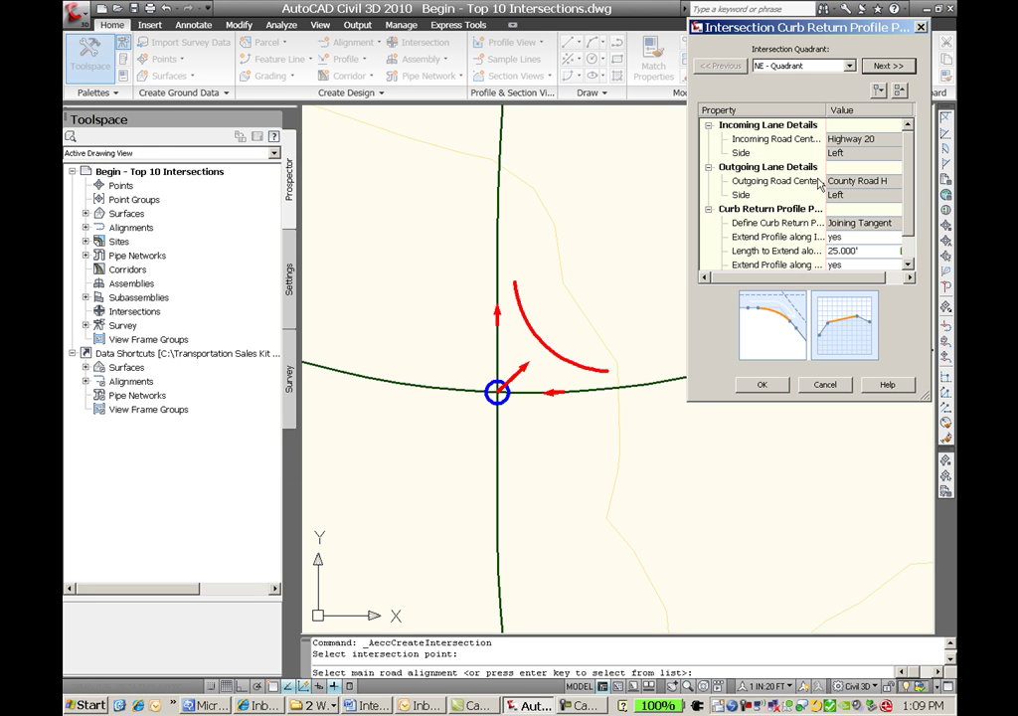
drag(776, 27, 177, 83)
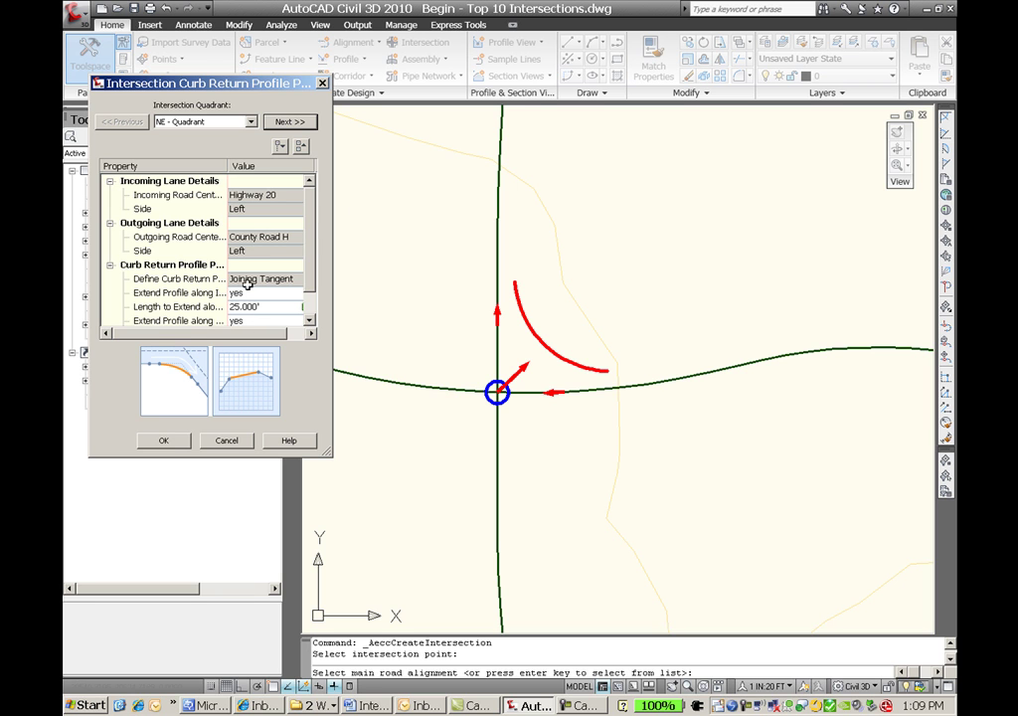
drag(228, 166, 248, 166)
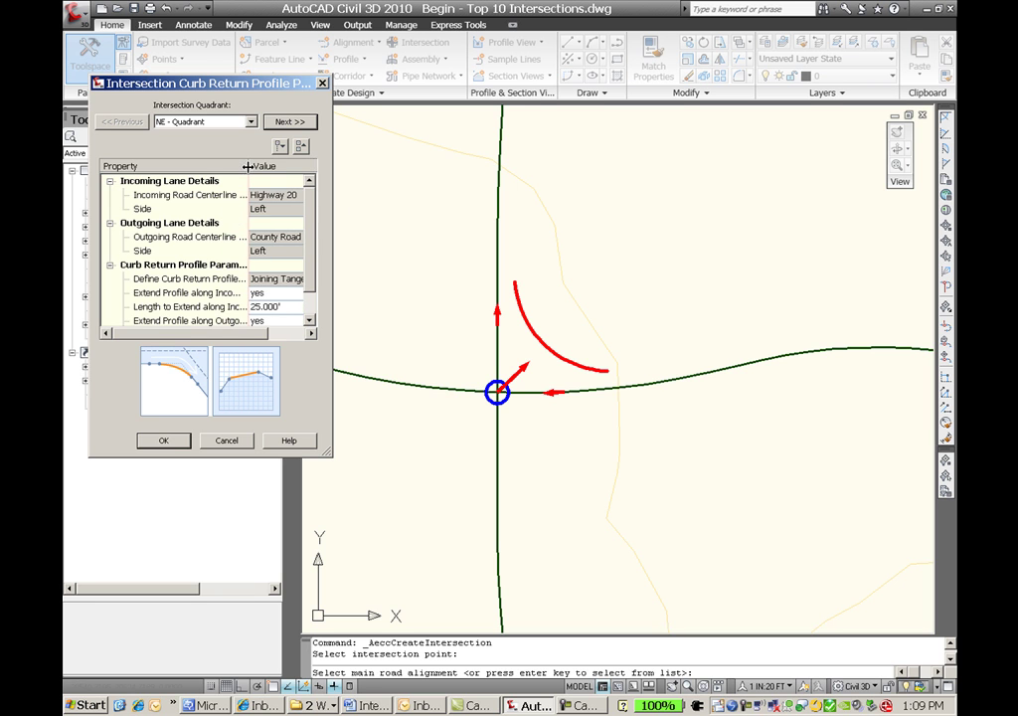
mouse_move(258, 334)
mouse_down()
mouse_move(284, 334)
mouse_move(258, 335)
mouse_up()
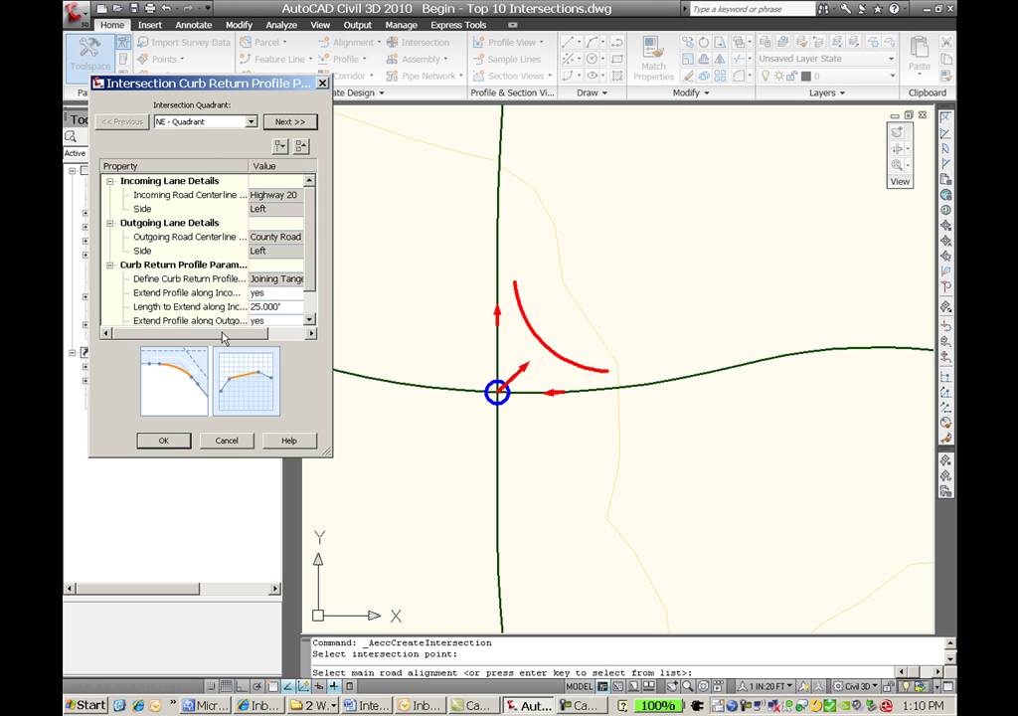
click(164, 440)
click(535, 417)
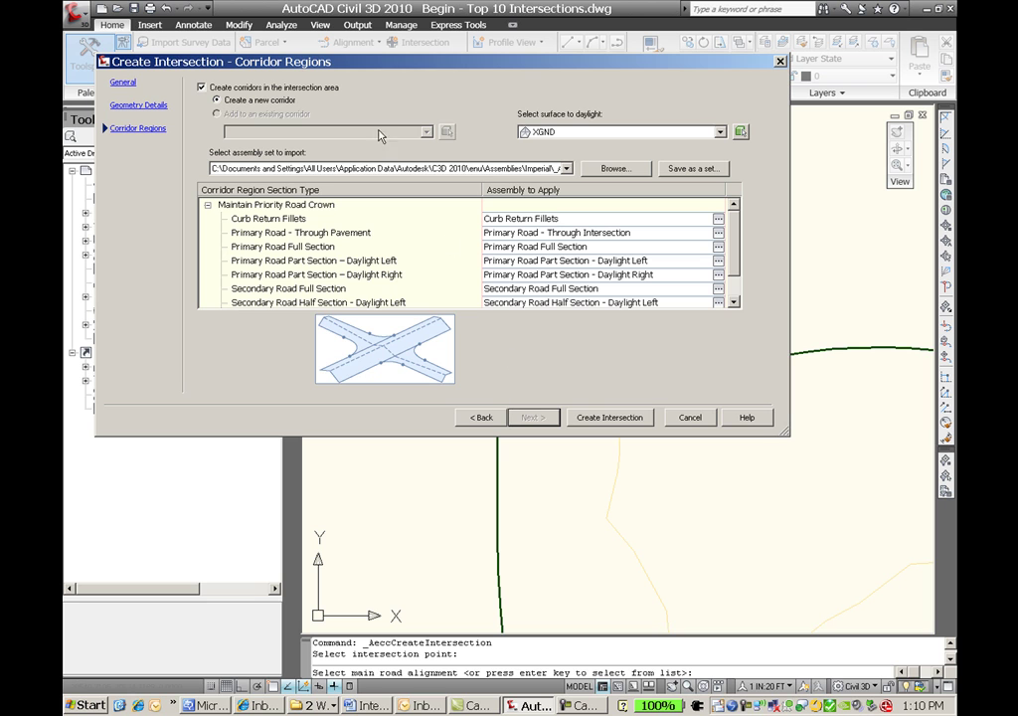
click(202, 88)
click(202, 87)
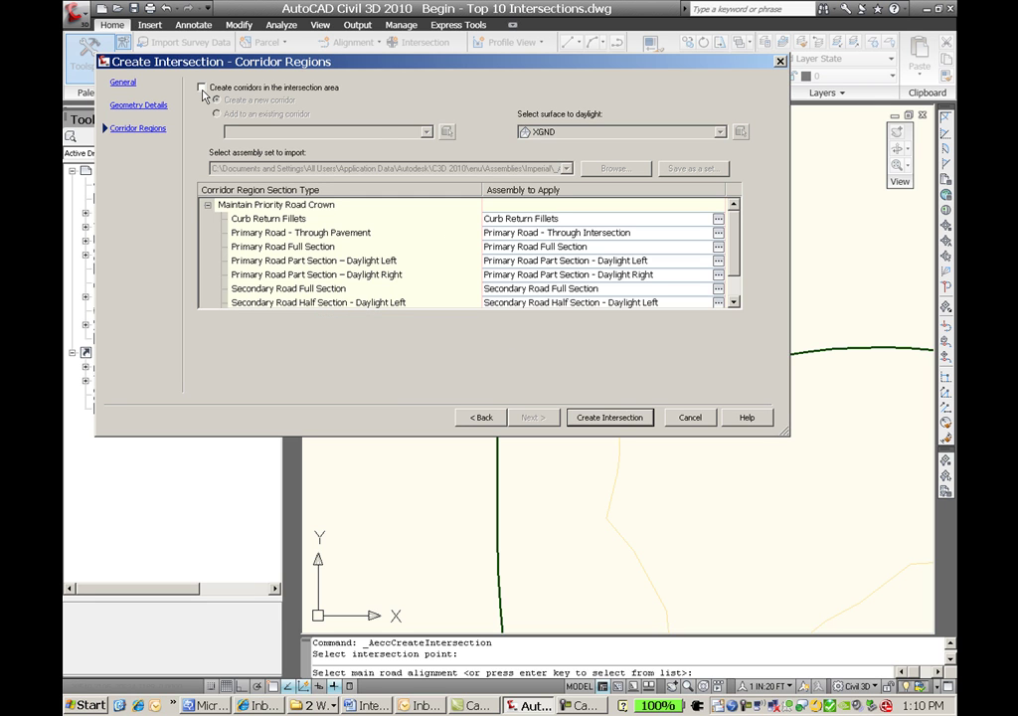
click(202, 88)
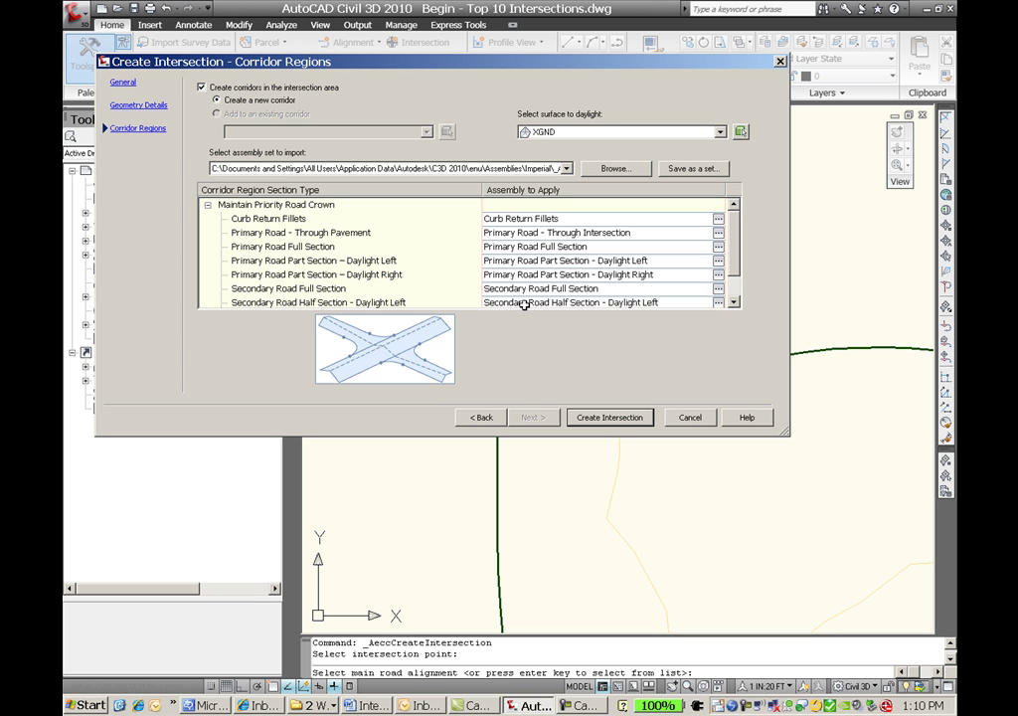
Step: Import the _Autodesk (Imperial) Assembly Sets.xml file to assign corridor region assemblies
click(636, 170)
drag(518, 87, 590, 90)
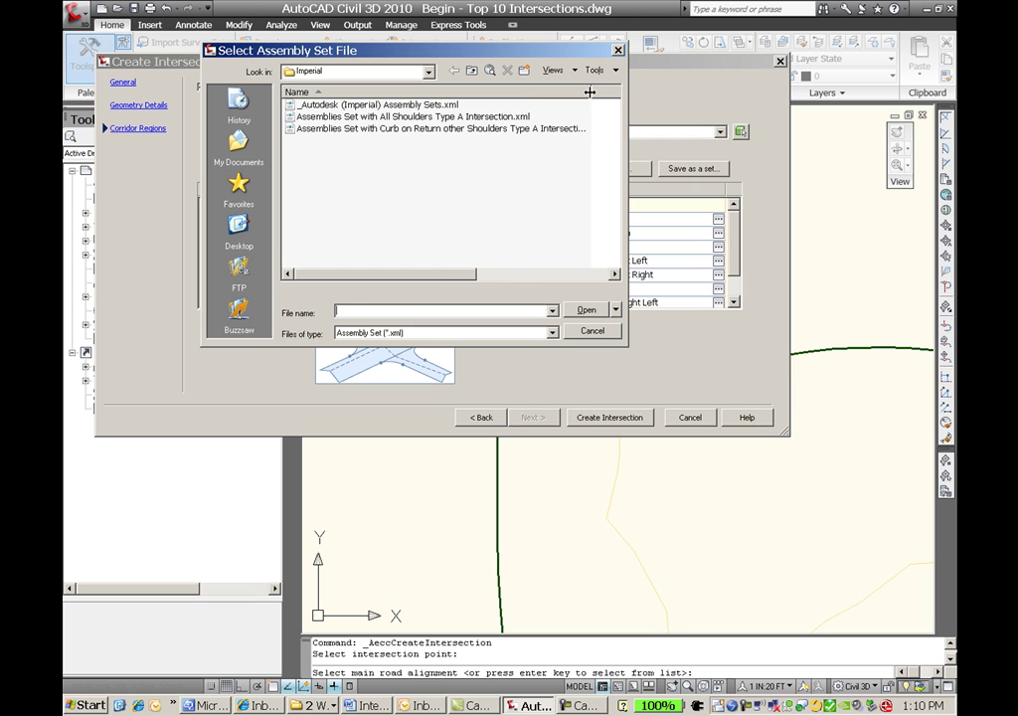
click(428, 106)
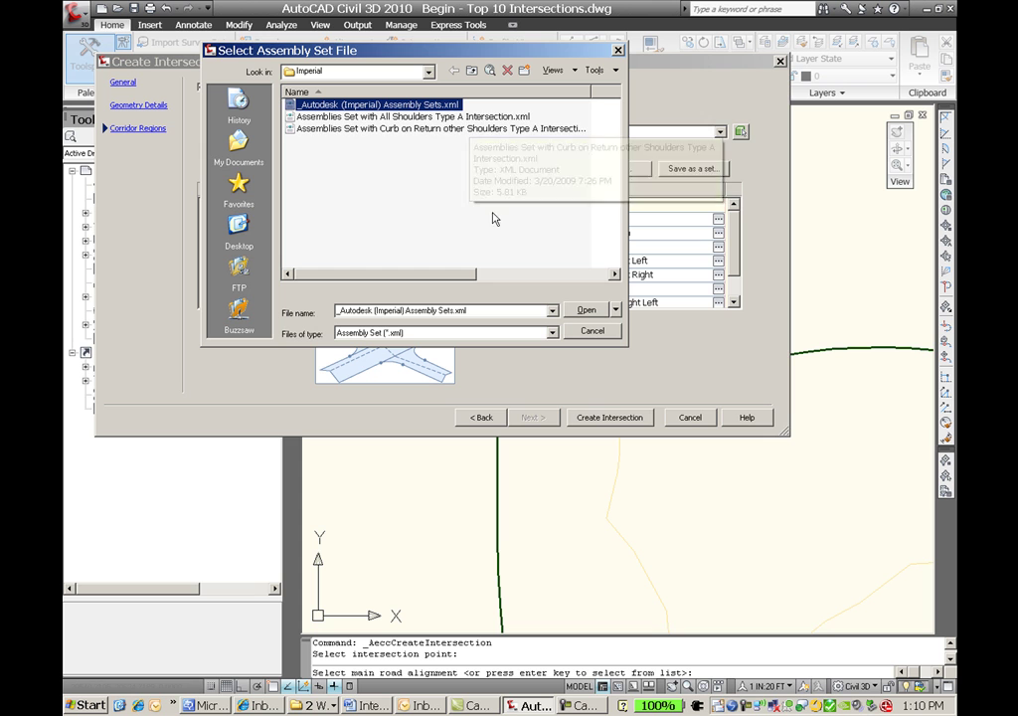
click(586, 311)
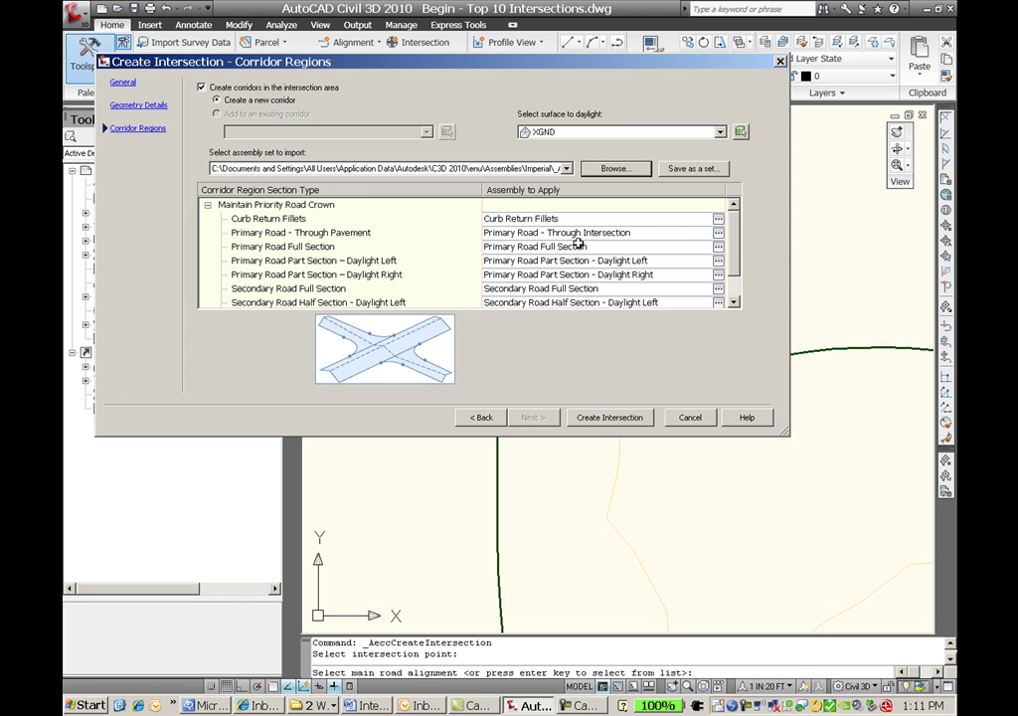
Step: Check the region assemblies and create the intersection, producing Corridor - (4)
mouse_move(733, 260)
mouse_down()
mouse_move(733, 279)
mouse_move(737, 237)
mouse_up()
click(610, 417)
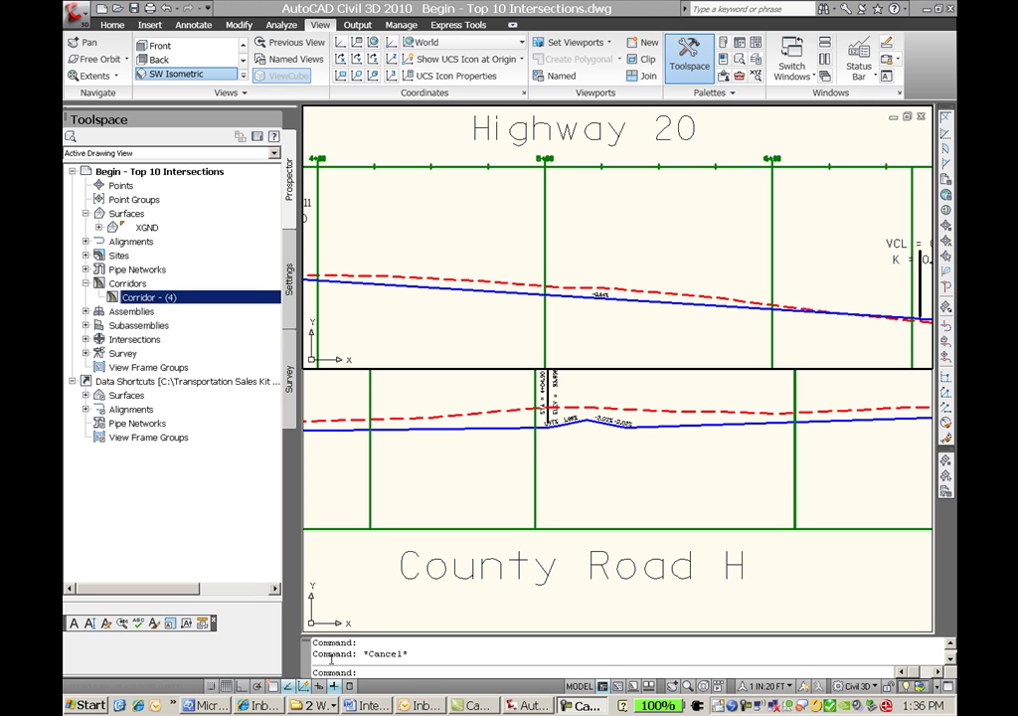
Step: Raise the Highway 20 profile PVI at station 5+24 by dragging its grip upward
click(582, 427)
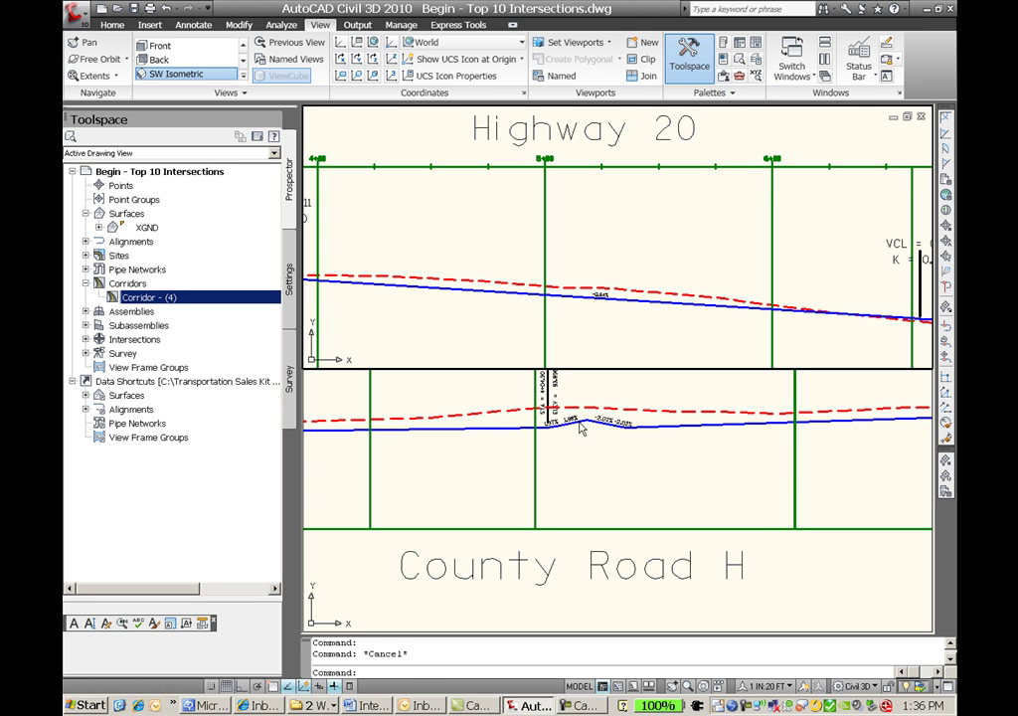
click(579, 421)
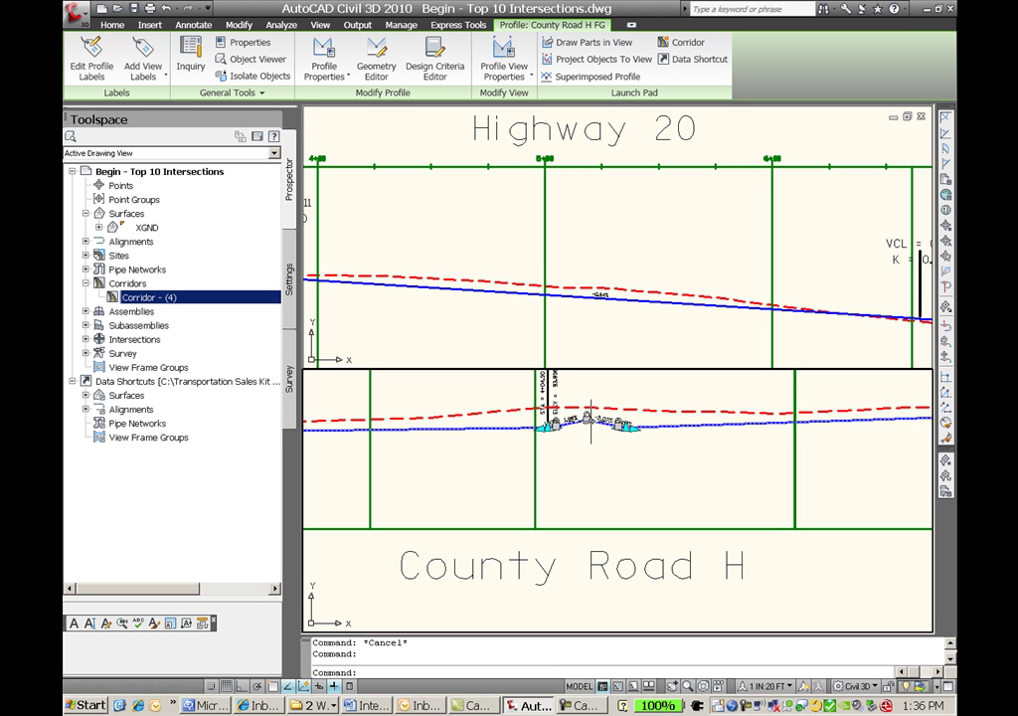
mouse_move(587, 415)
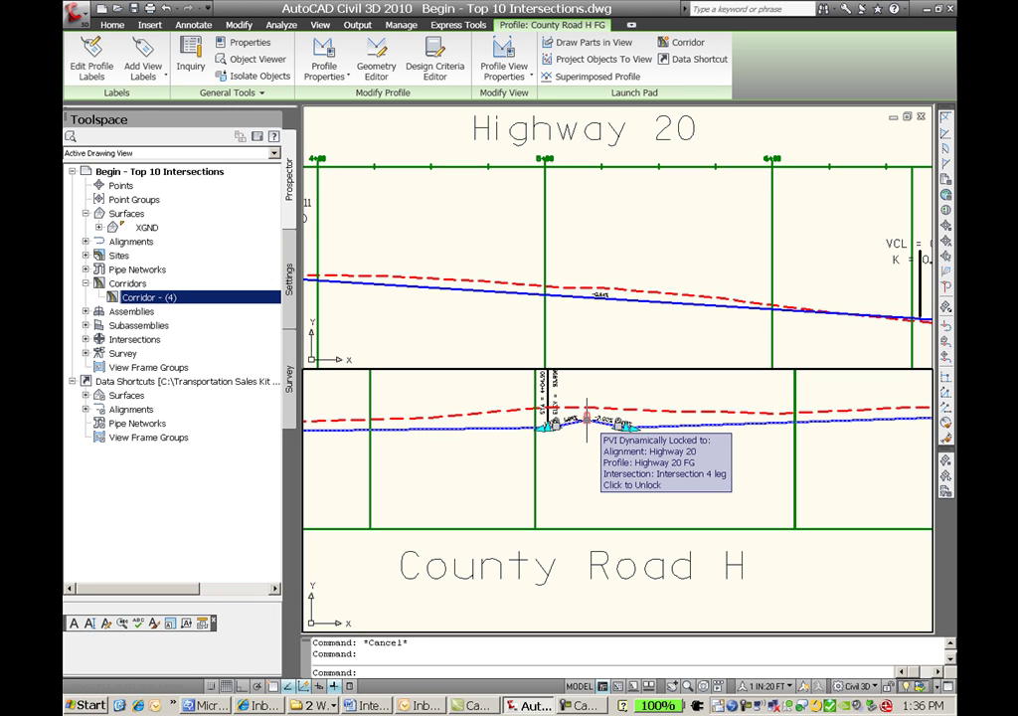
click(598, 295)
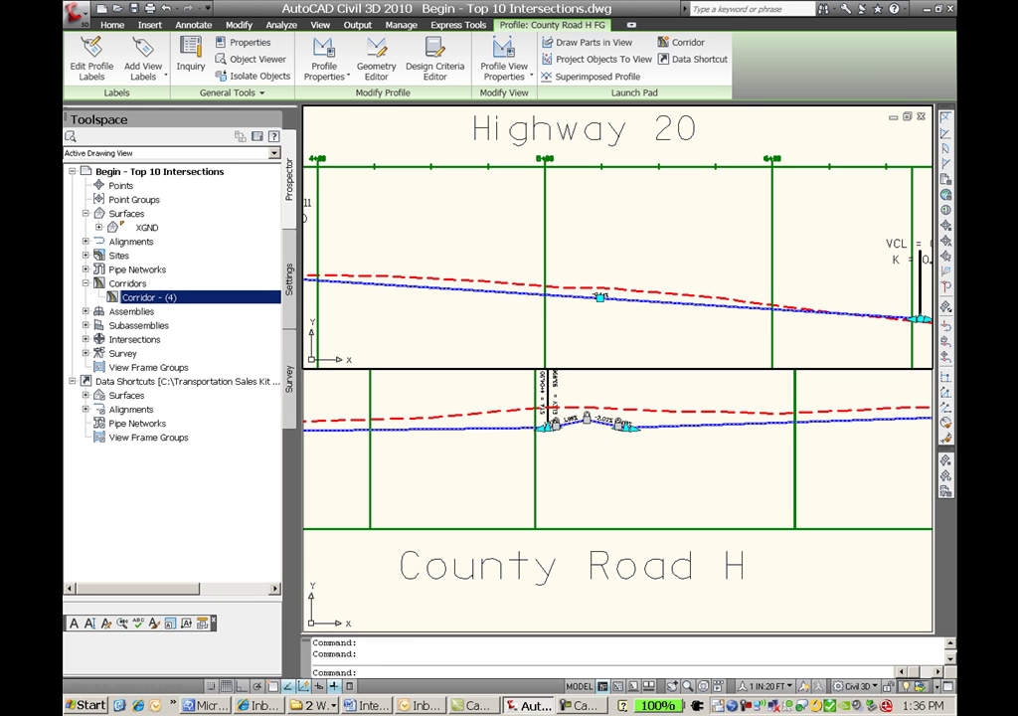
click(599, 295)
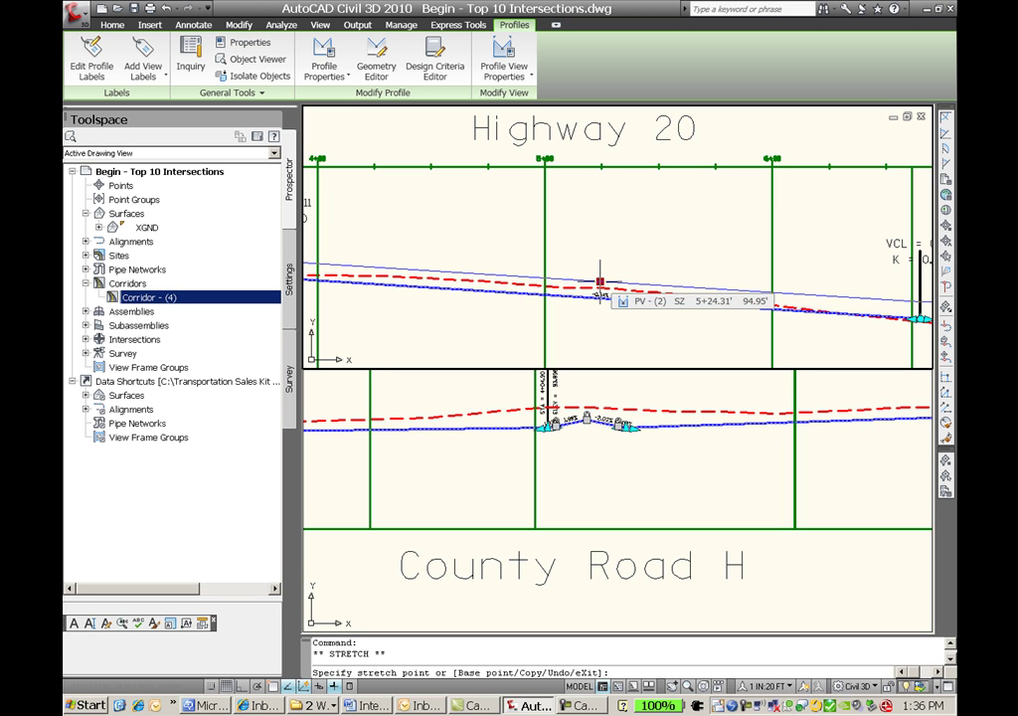
click(599, 282)
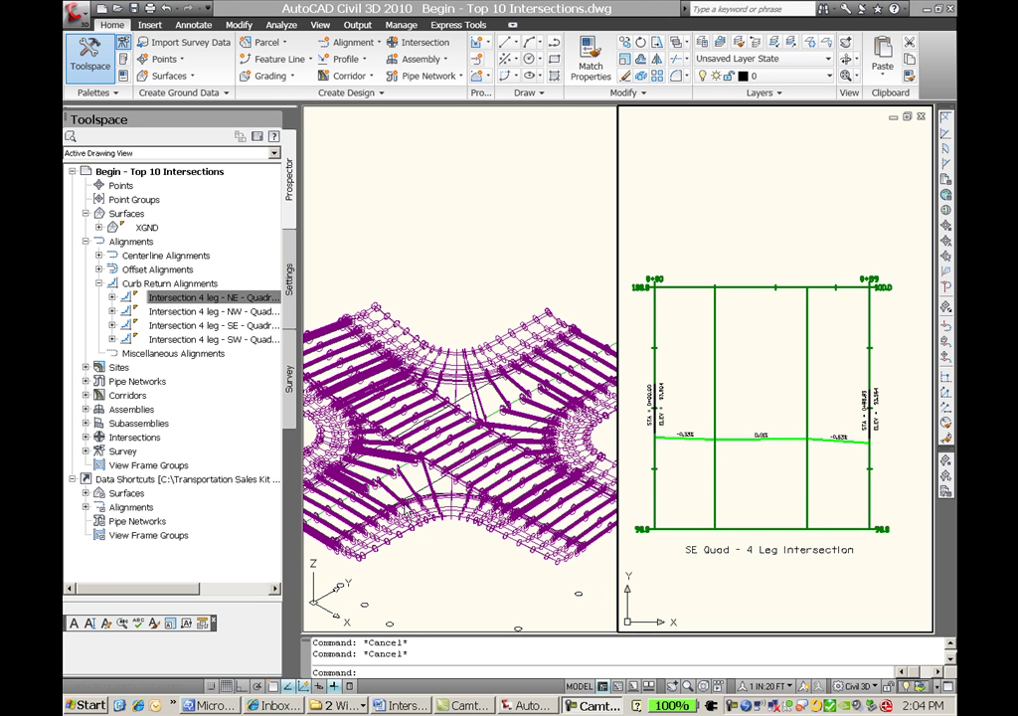
Step: Insert a low PVI at 0+45.76 in the SE Quad curb-return profile
click(736, 439)
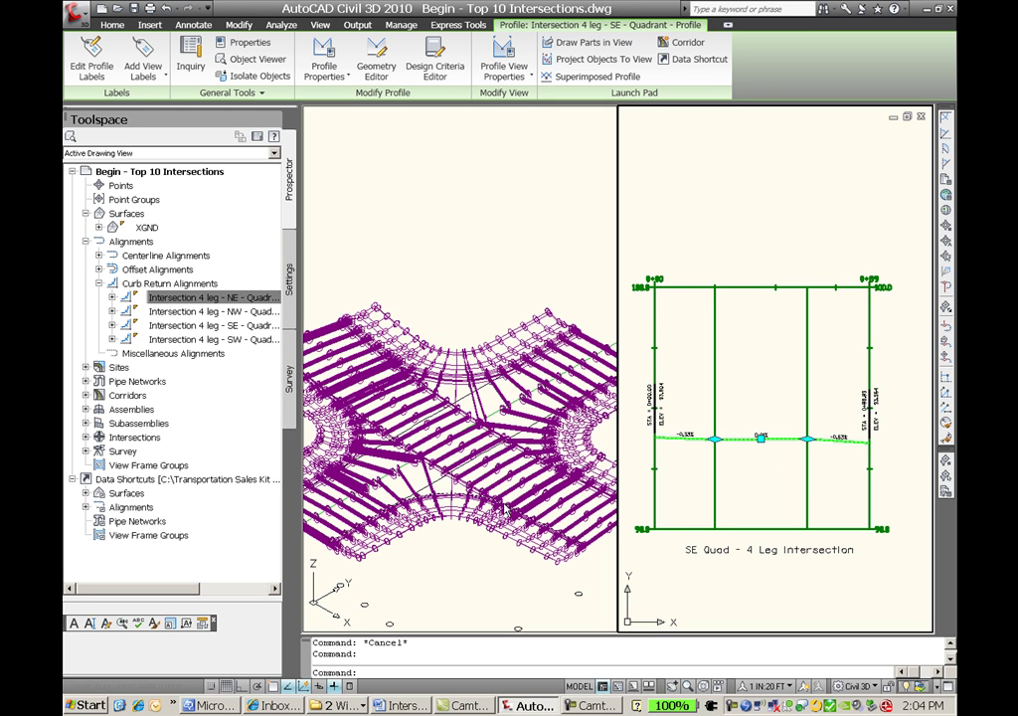
click(376, 61)
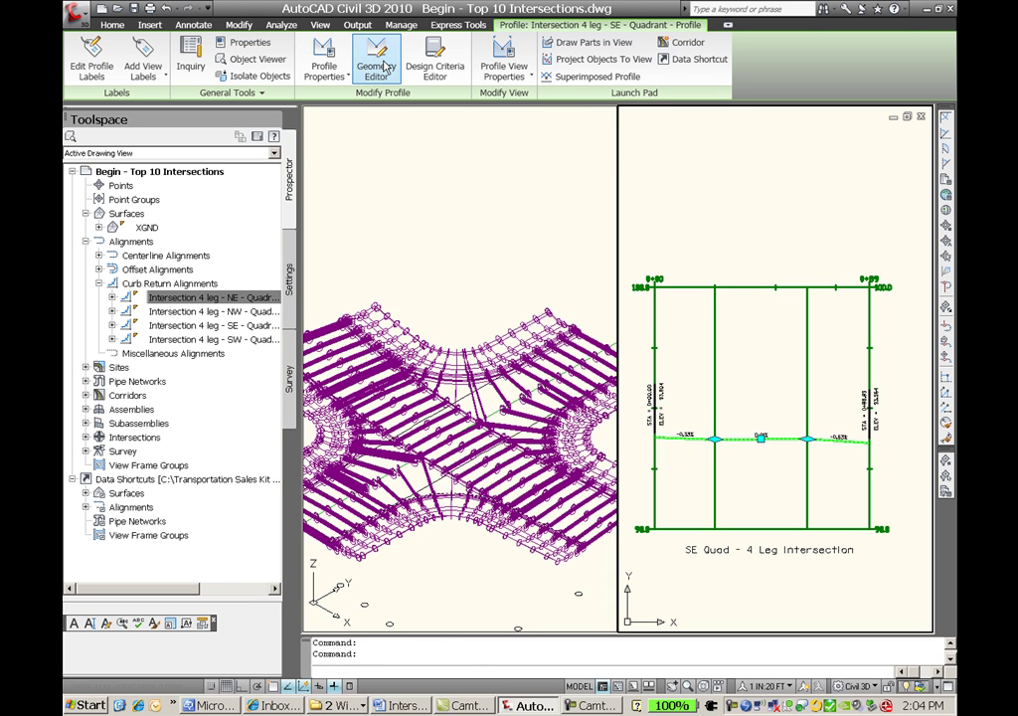
click(279, 137)
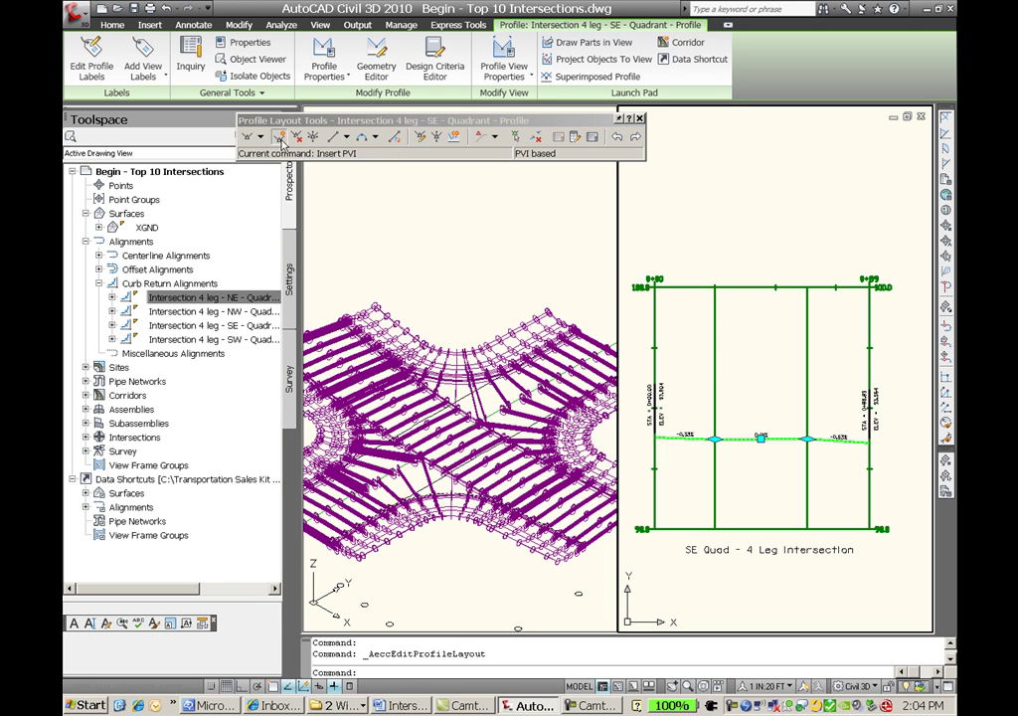
click(765, 485)
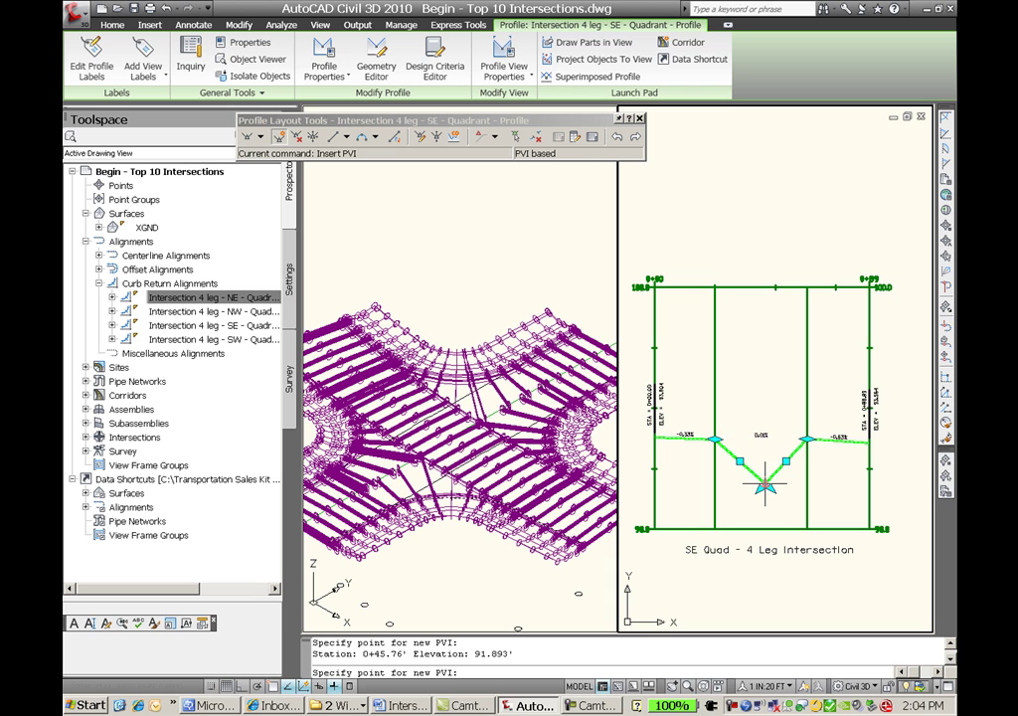
key(Return)
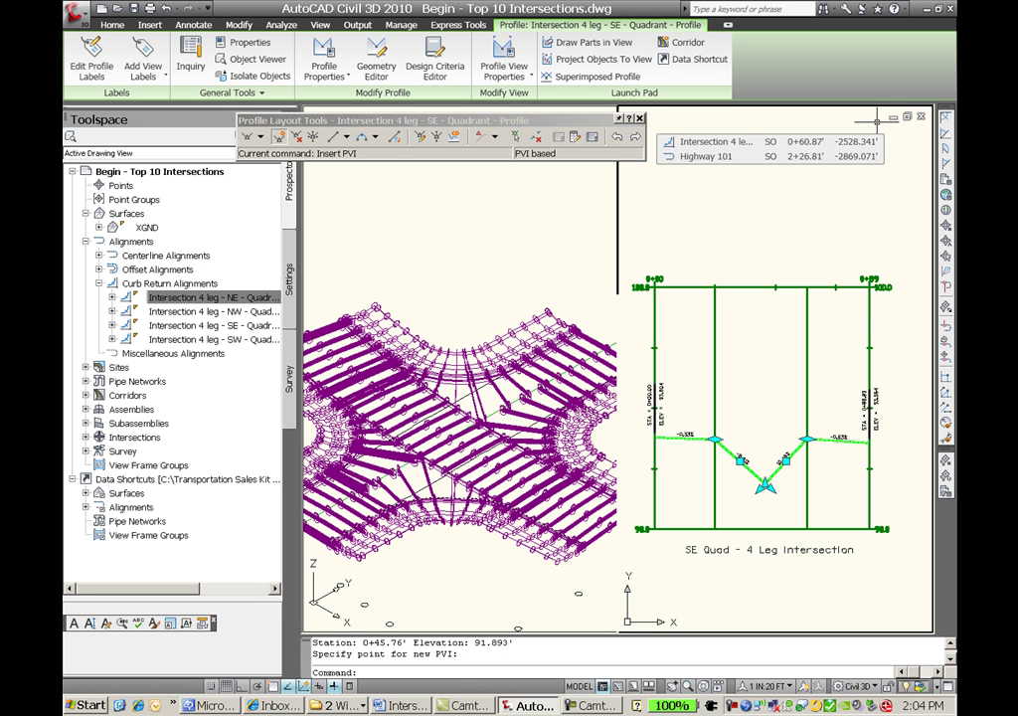
key(Escape)
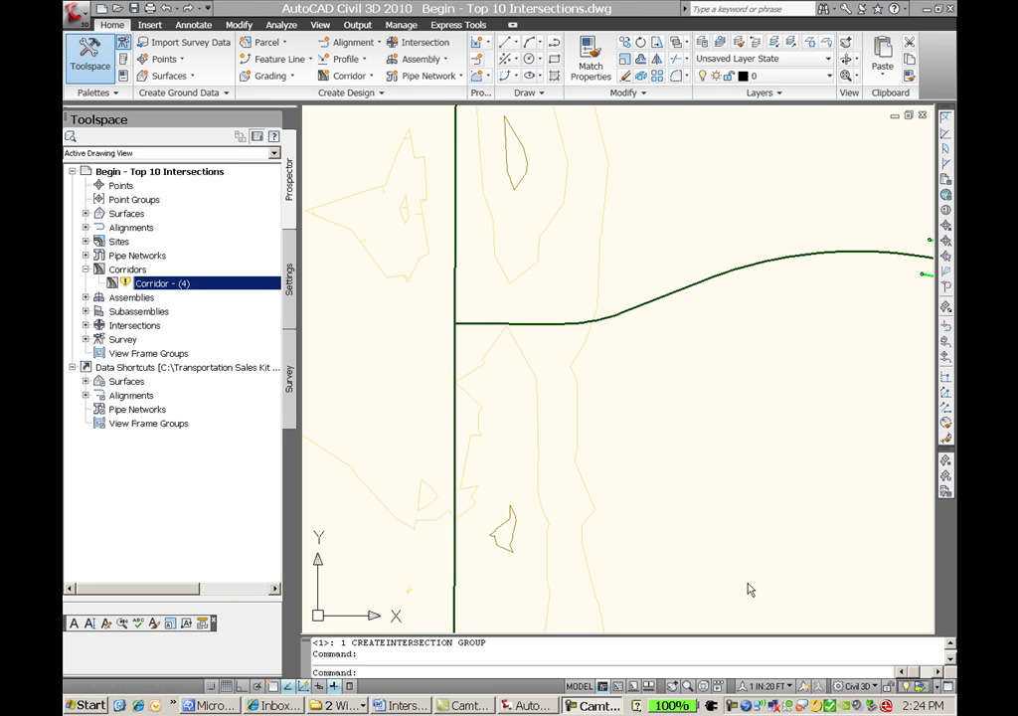
Step: Create a three-leg Highway 101/Highway 20 intersection, adding it to the existing corridor
click(409, 44)
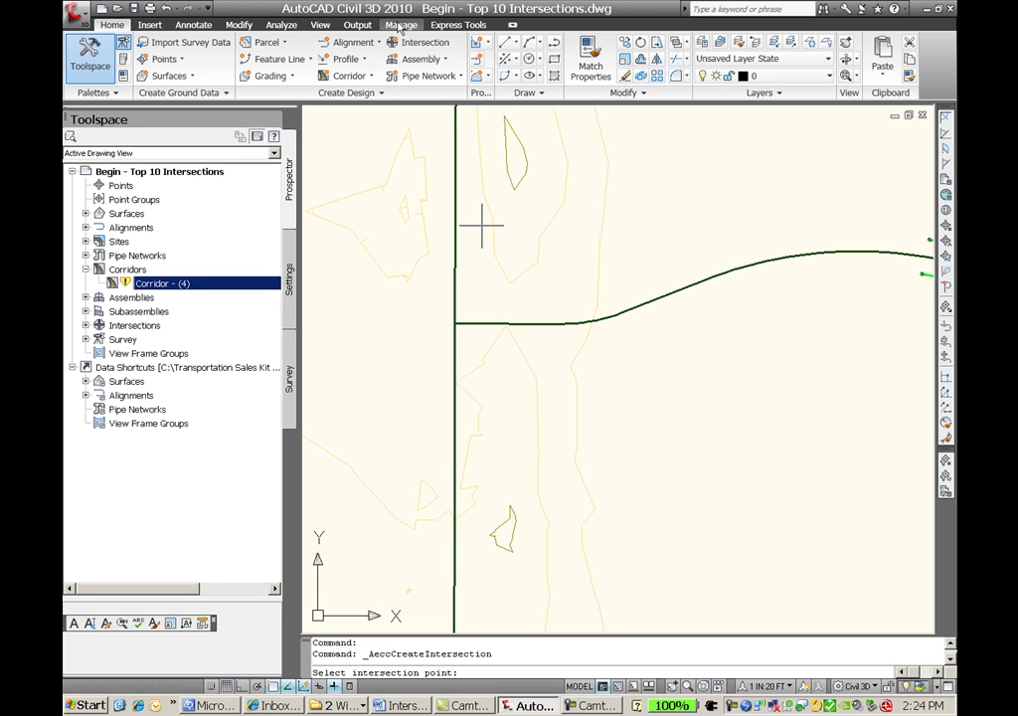
click(455, 324)
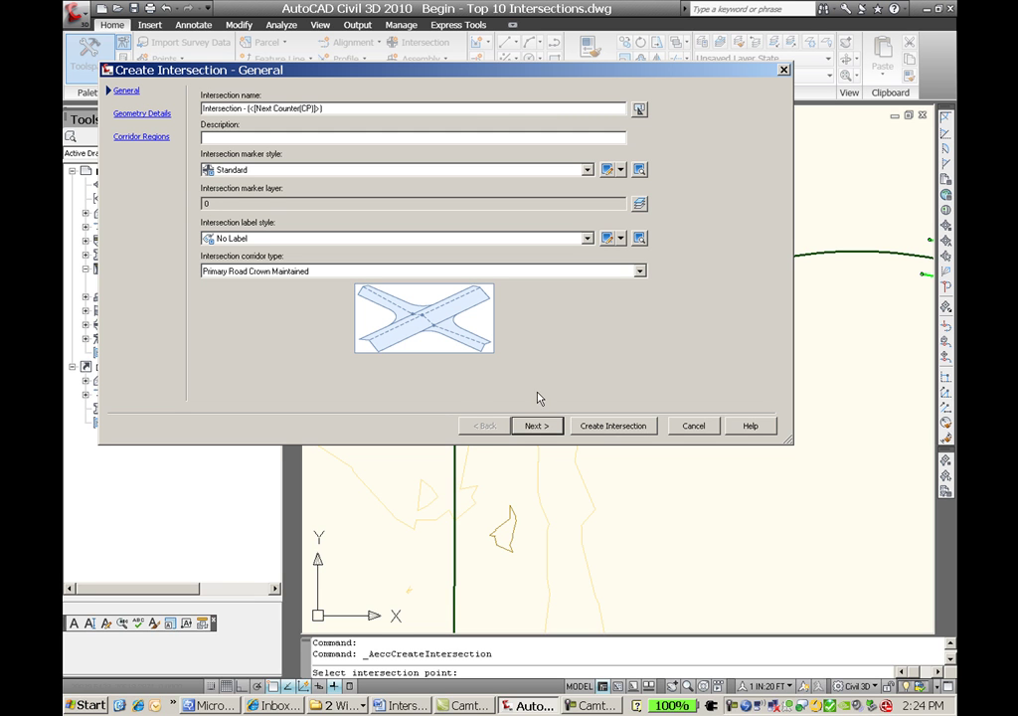
mouse_move(402, 70)
mouse_down()
mouse_move(735, 438)
mouse_move(676, 568)
mouse_up()
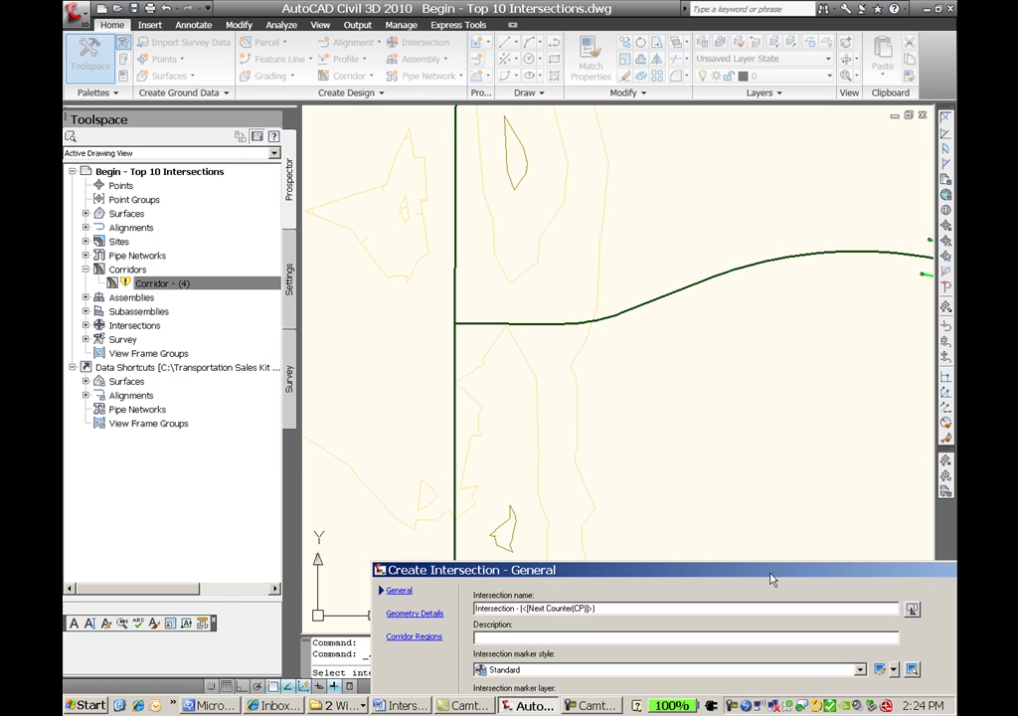
drag(600, 570, 326, 47)
click(532, 402)
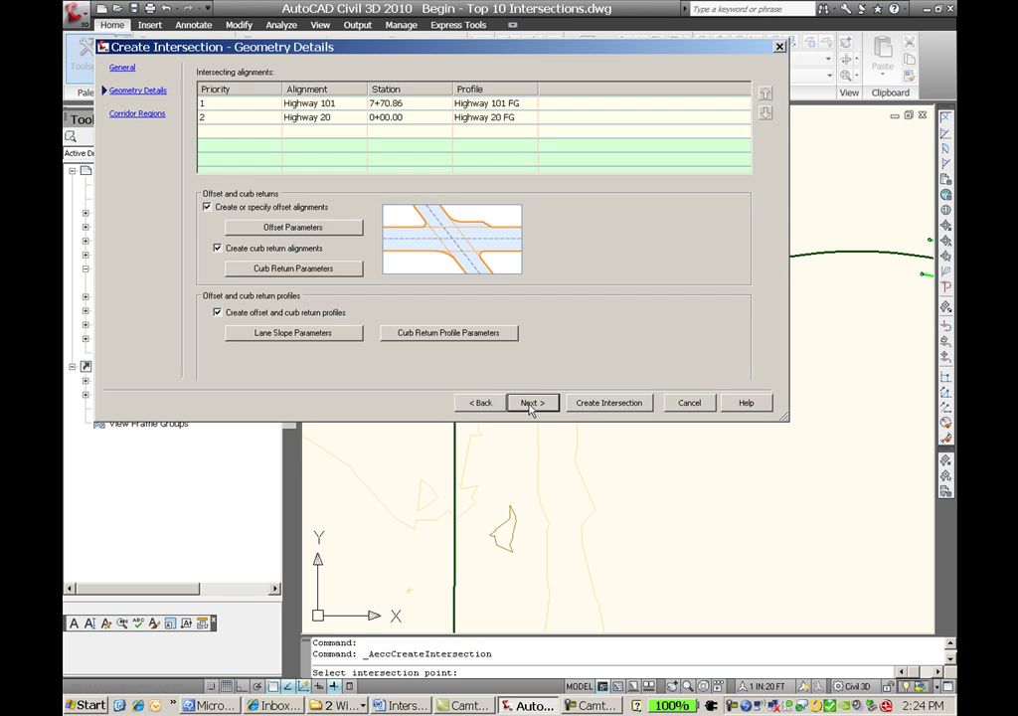
click(532, 402)
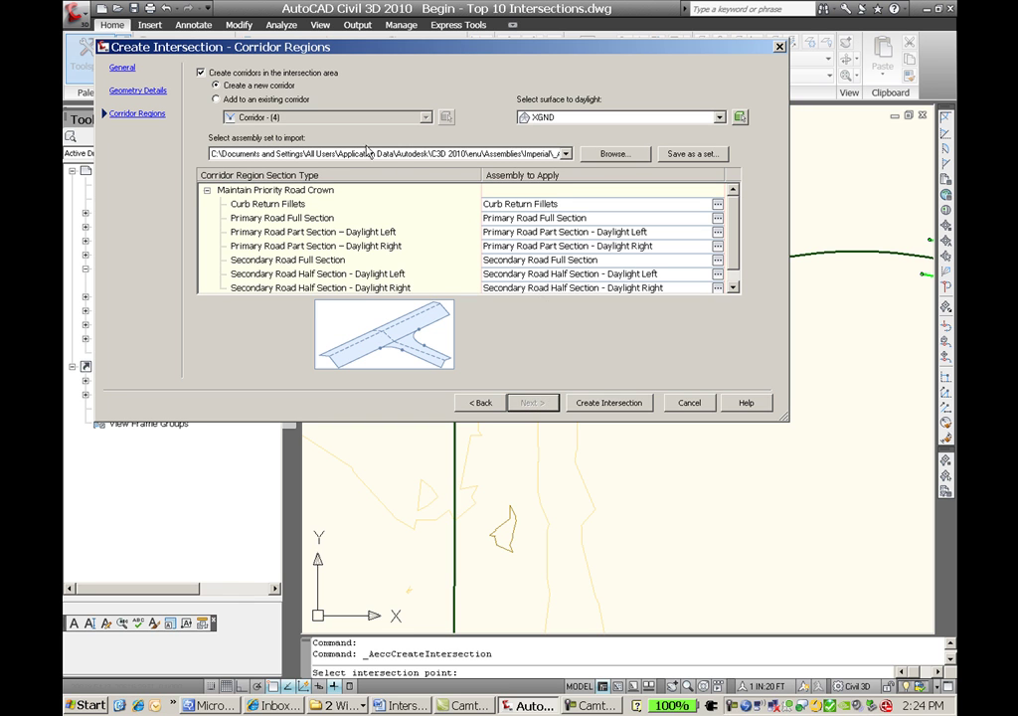
click(217, 99)
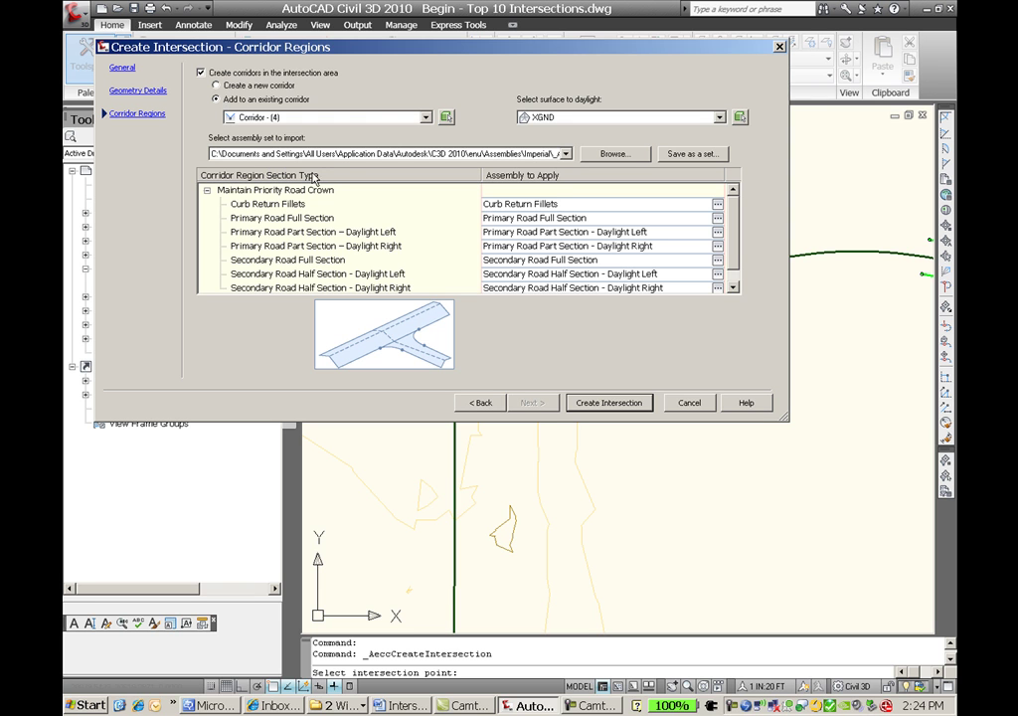
click(590, 404)
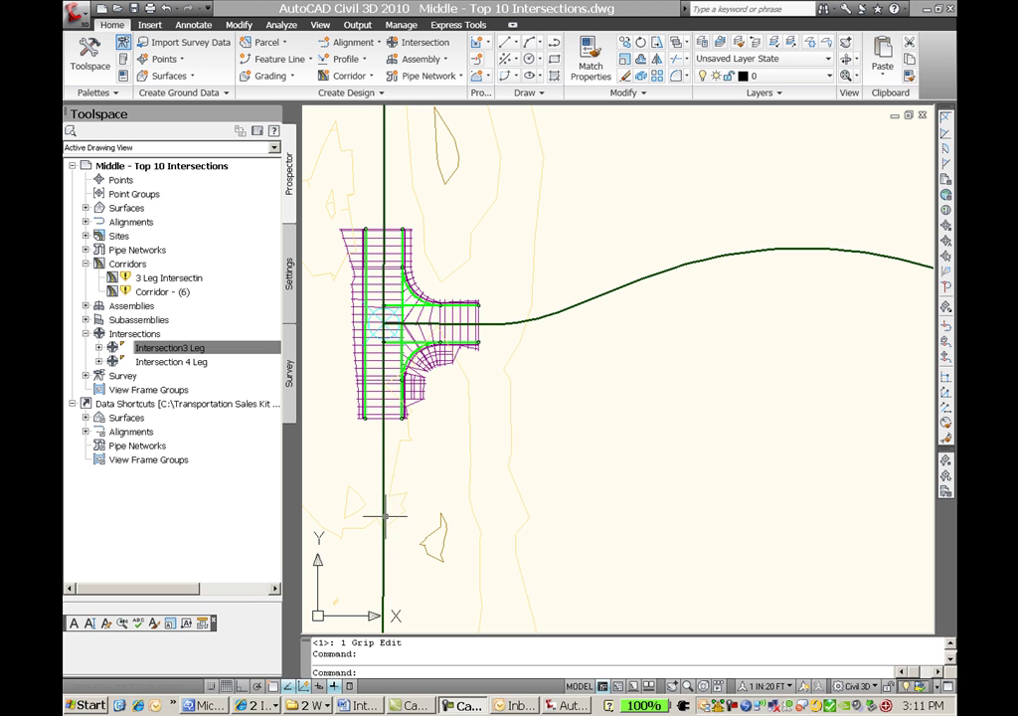
Step: Stretch Highway 101's south end grip to the right
click(384, 516)
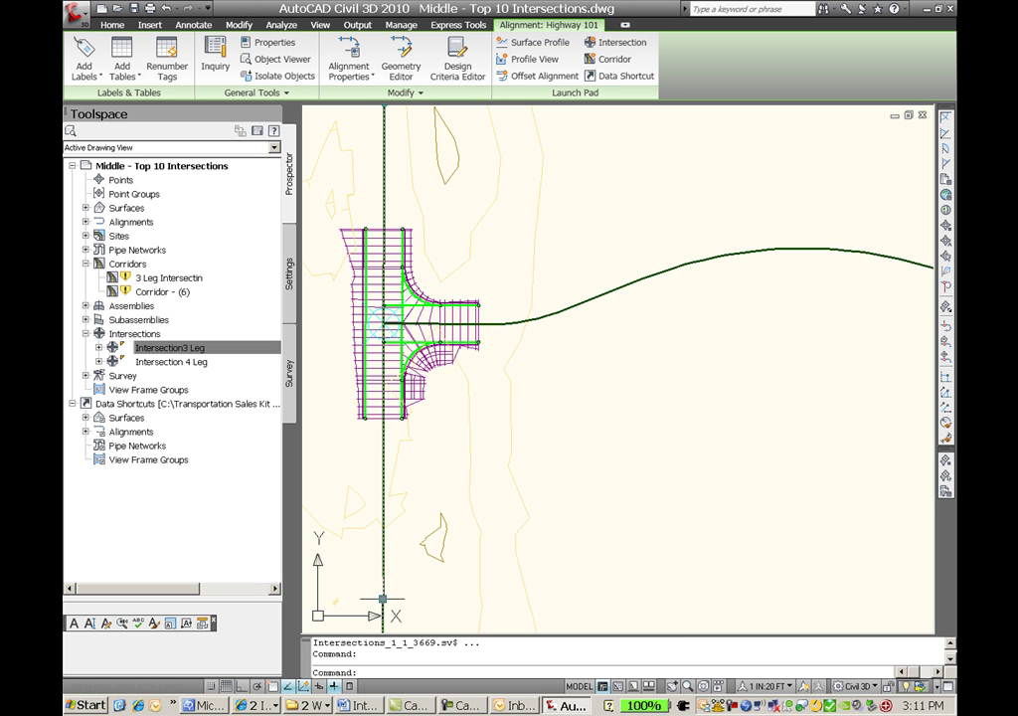
click(383, 598)
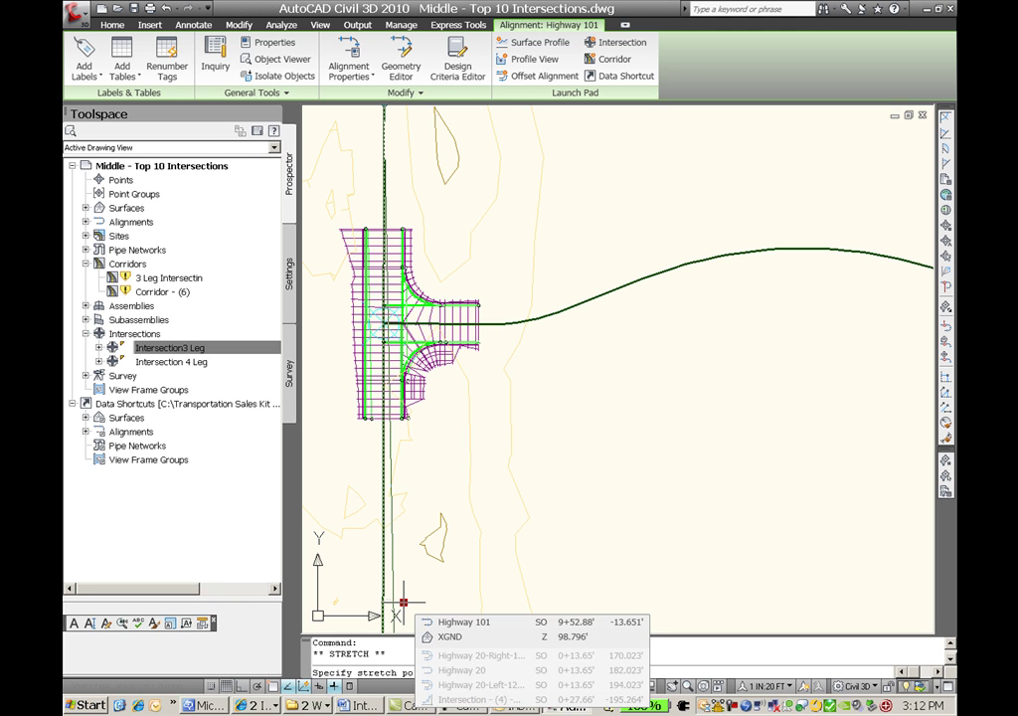
click(404, 602)
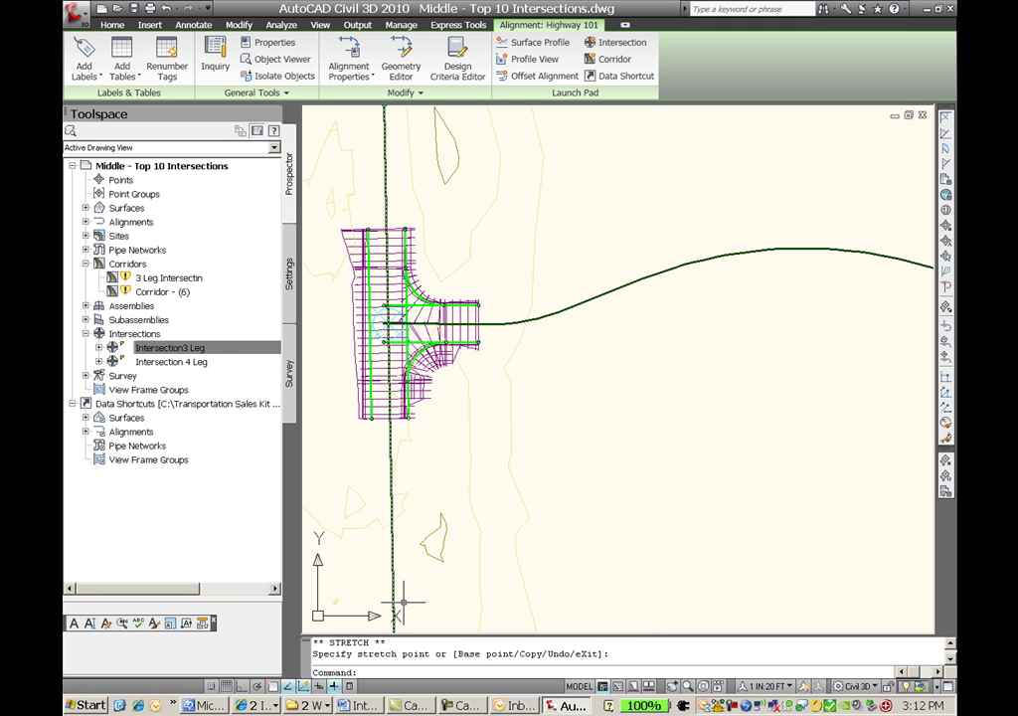
Step: Rebuild the 3 Leg Intersectin corridor so it follows the shifted Highway 101
right_click(161, 278)
click(231, 321)
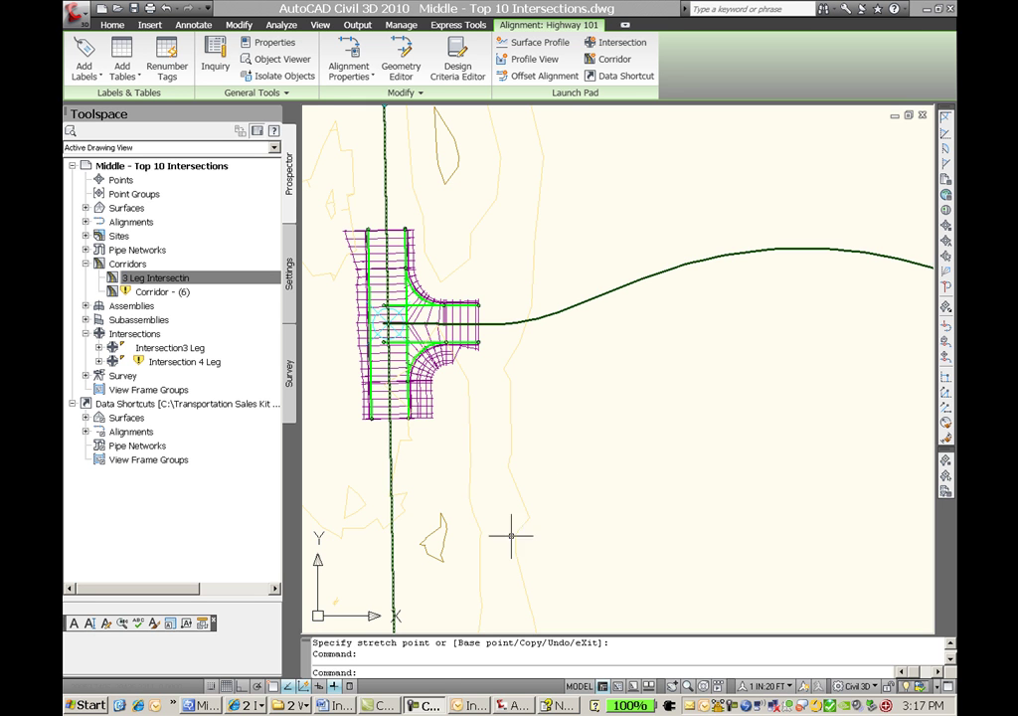
click(457, 384)
scroll(460, 236, down, 2)
scroll(567, 507, down, 2)
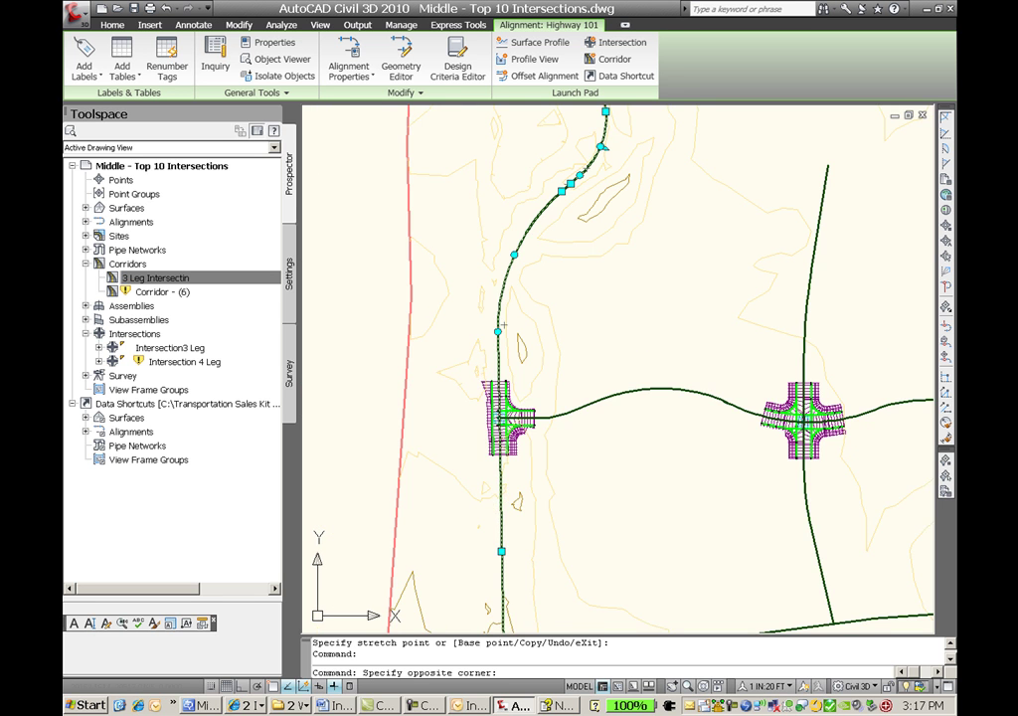
middle_drag(567, 507, 488, 507)
scroll(496, 477, up, 3)
scroll(482, 485, down, 2)
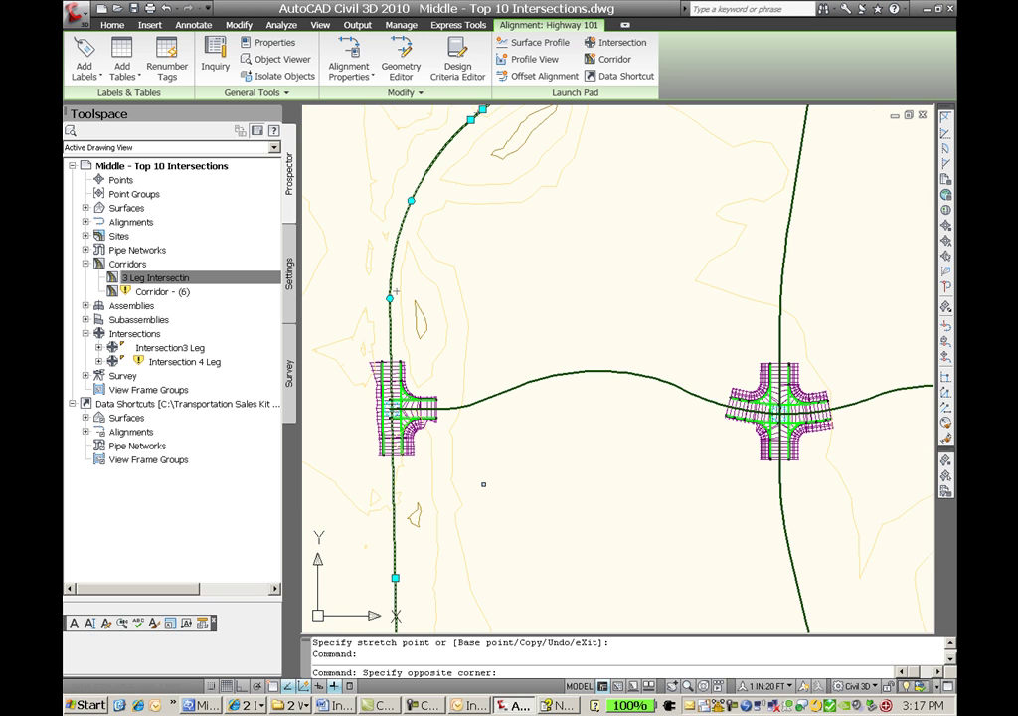